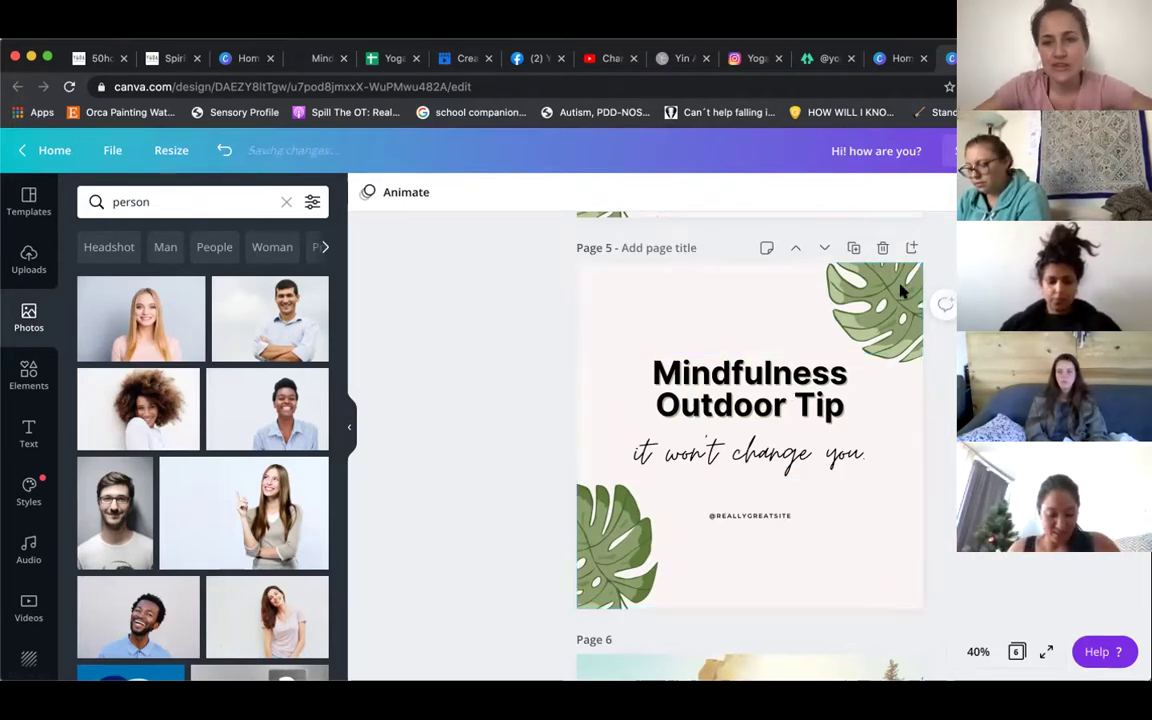
- Delete the duplicate Mindfulness Outdoor Tip page on page 5 and review the pages above it up to page 1
left_click(880, 248)
scroll(880, 248, "up", 6)
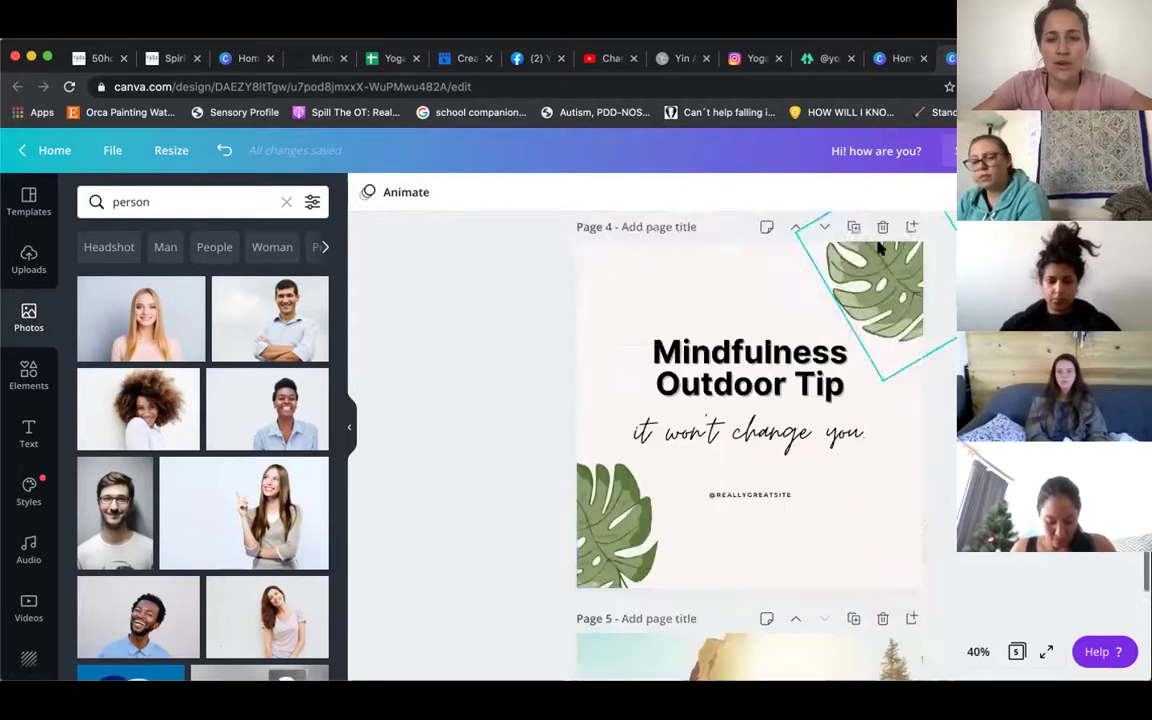
scroll(880, 248, "up", 2)
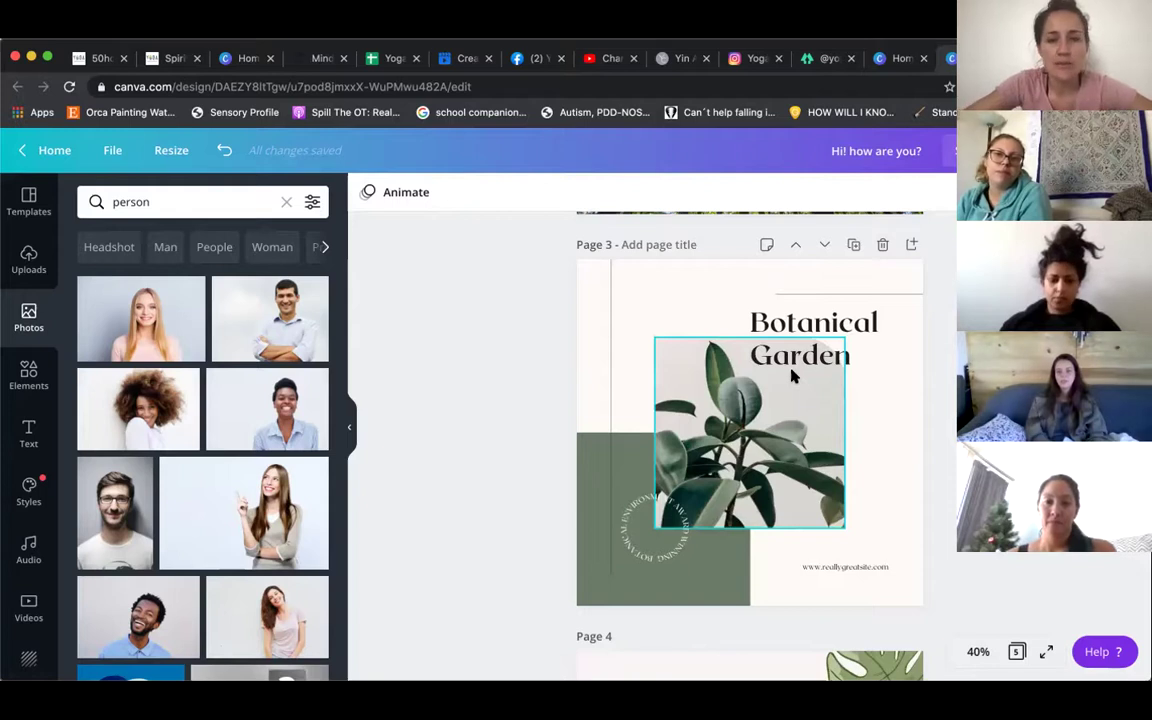
scroll(793, 376, "up", 8)
scroll(793, 376, "up", 5)
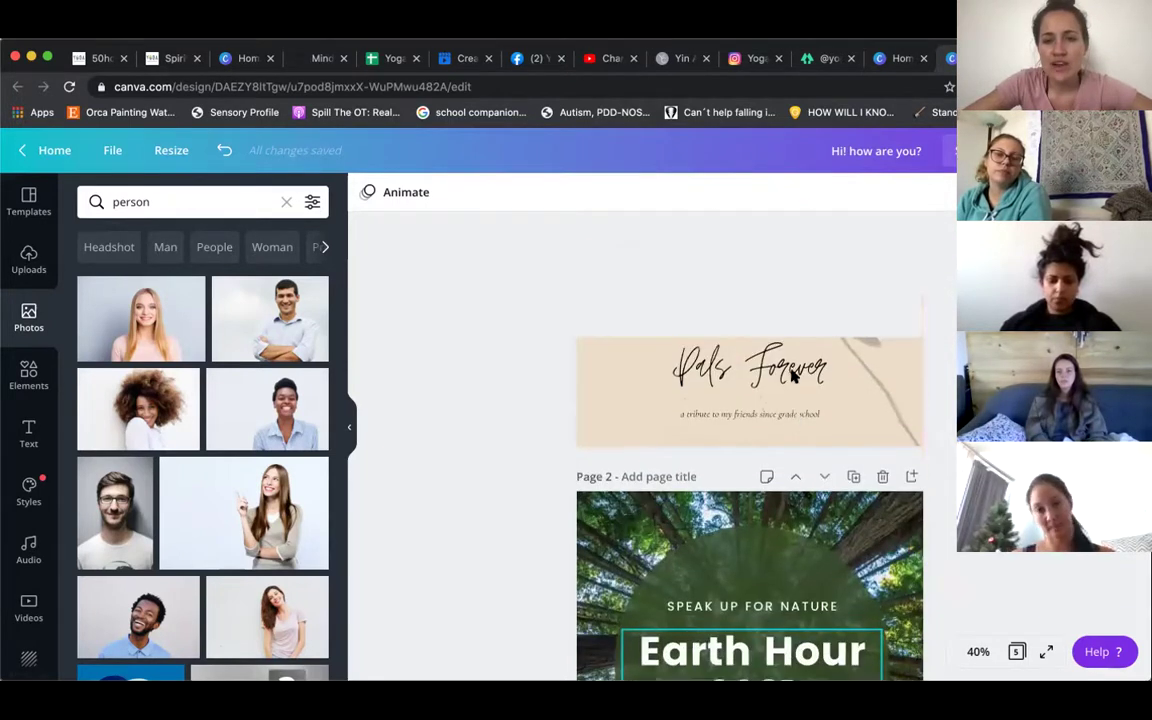
scroll(793, 376, "down", 2)
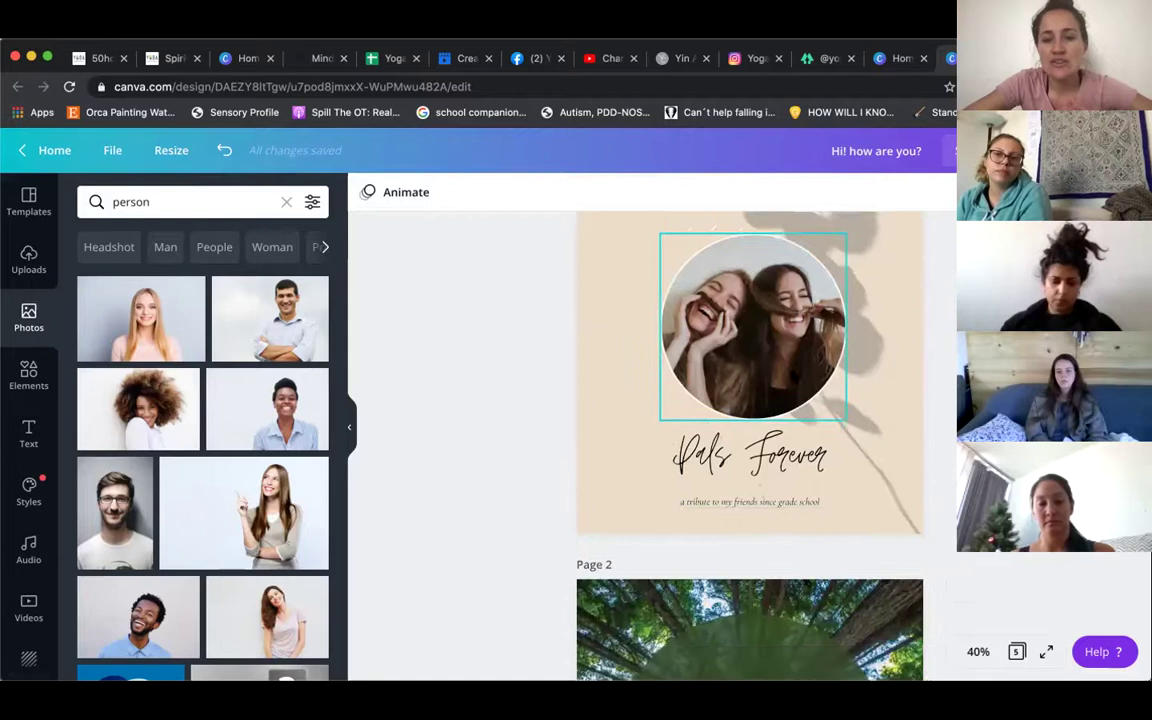
scroll(793, 376, "up", 1)
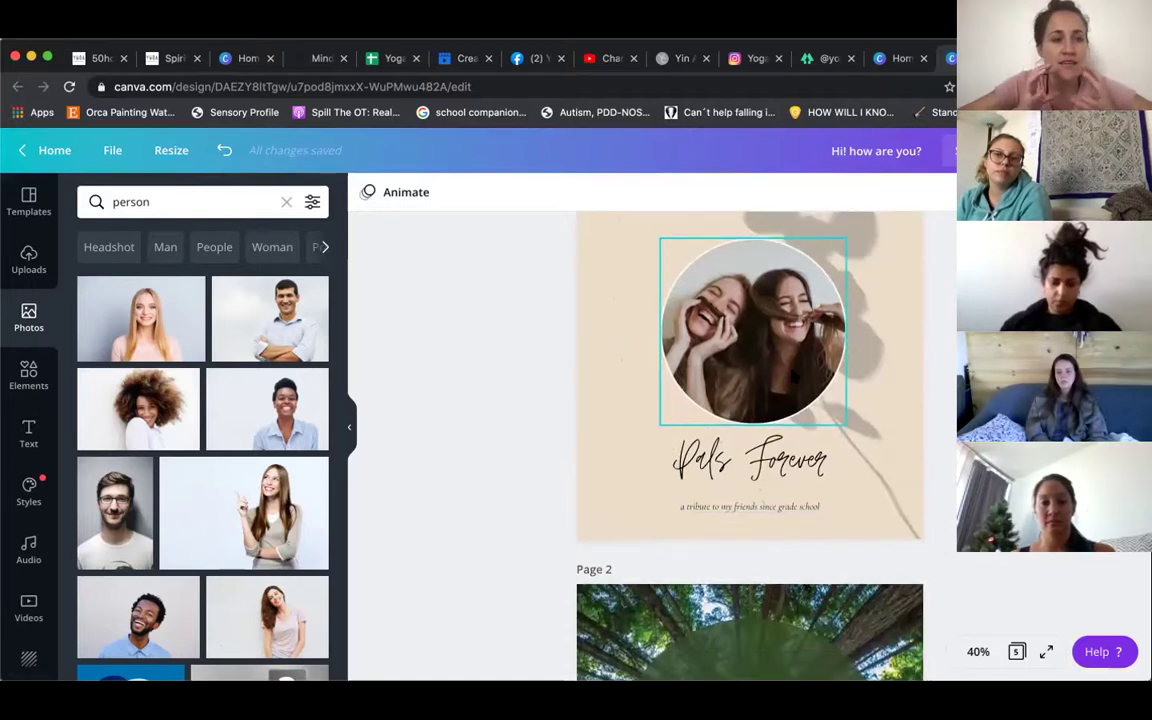
- Leave the current design and open Copy of YSA AC Logo from the list of all designs
left_click(44, 152)
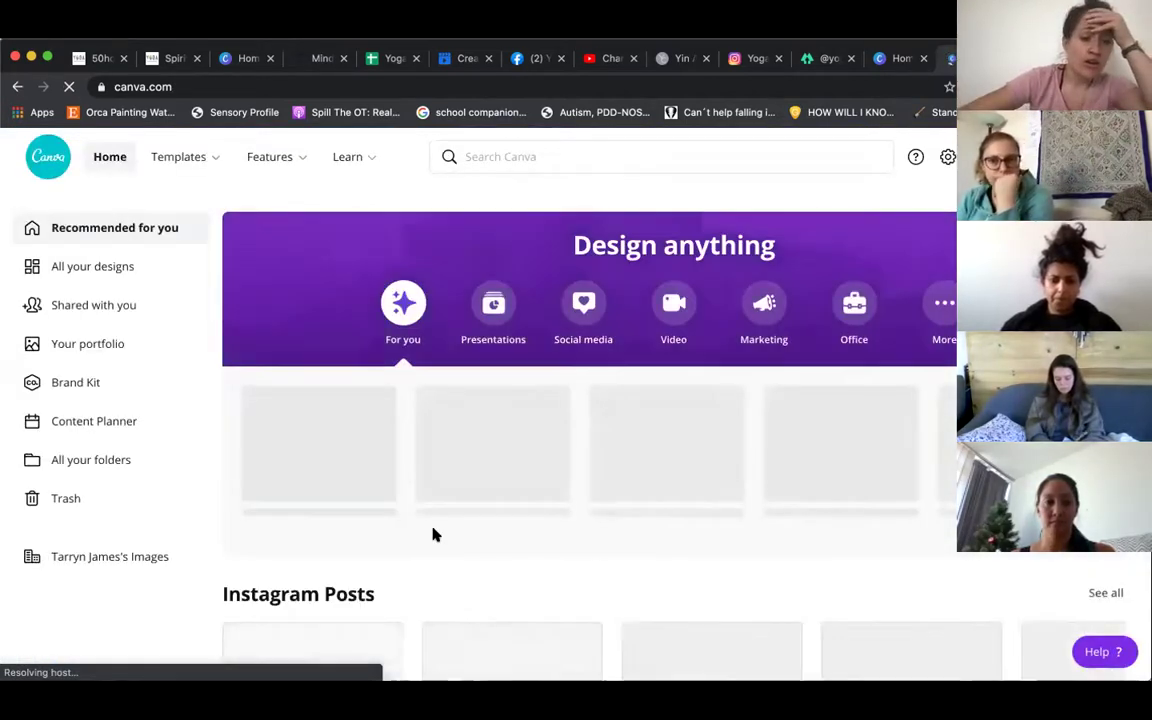
scroll(433, 533, "down", 2)
scroll(433, 536, "down", 2)
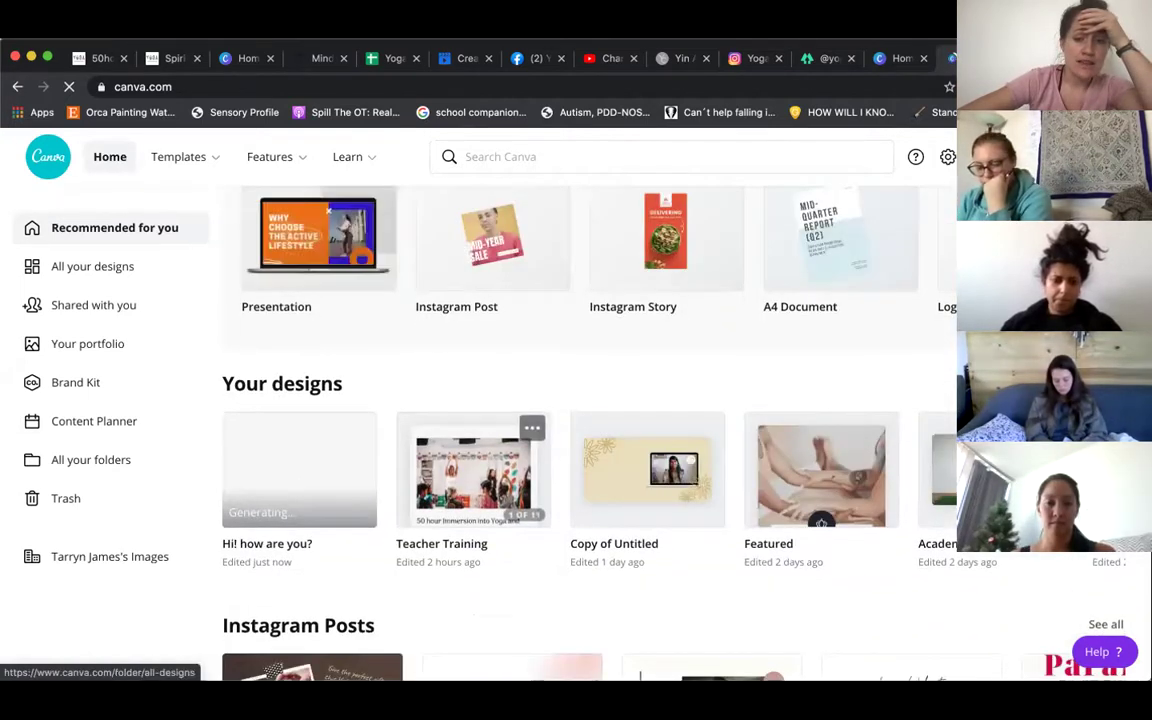
left_click(92, 266)
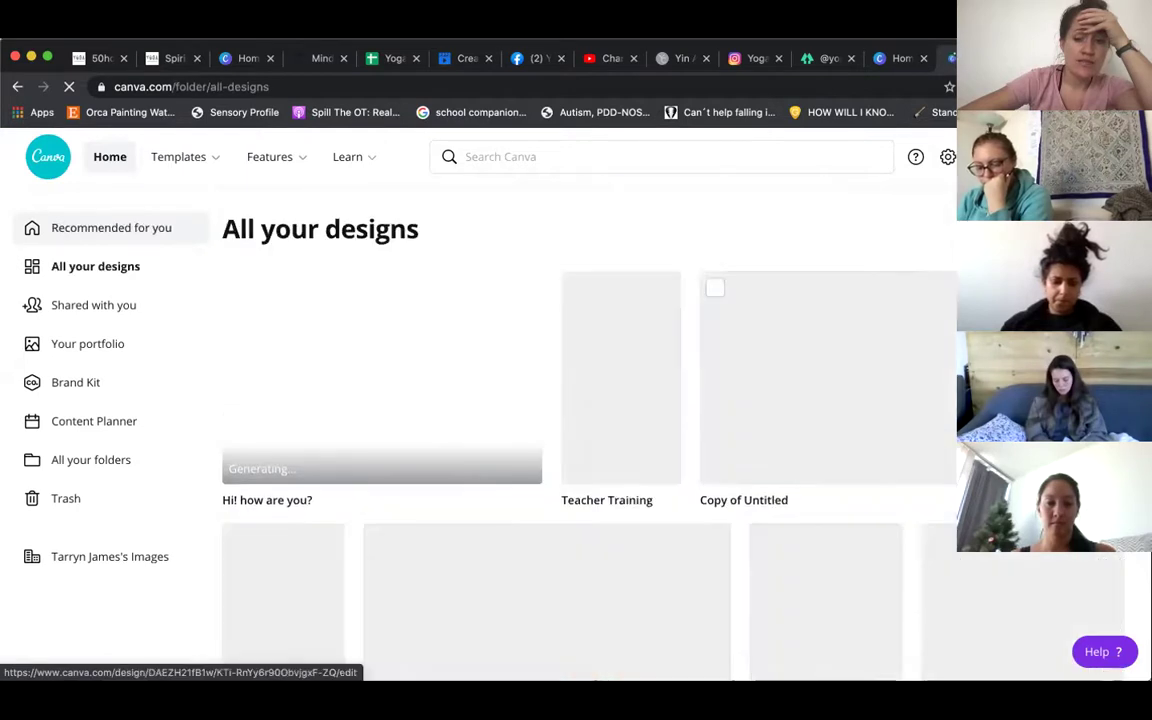
scroll(530, 305, "down", 5)
left_click(530, 305)
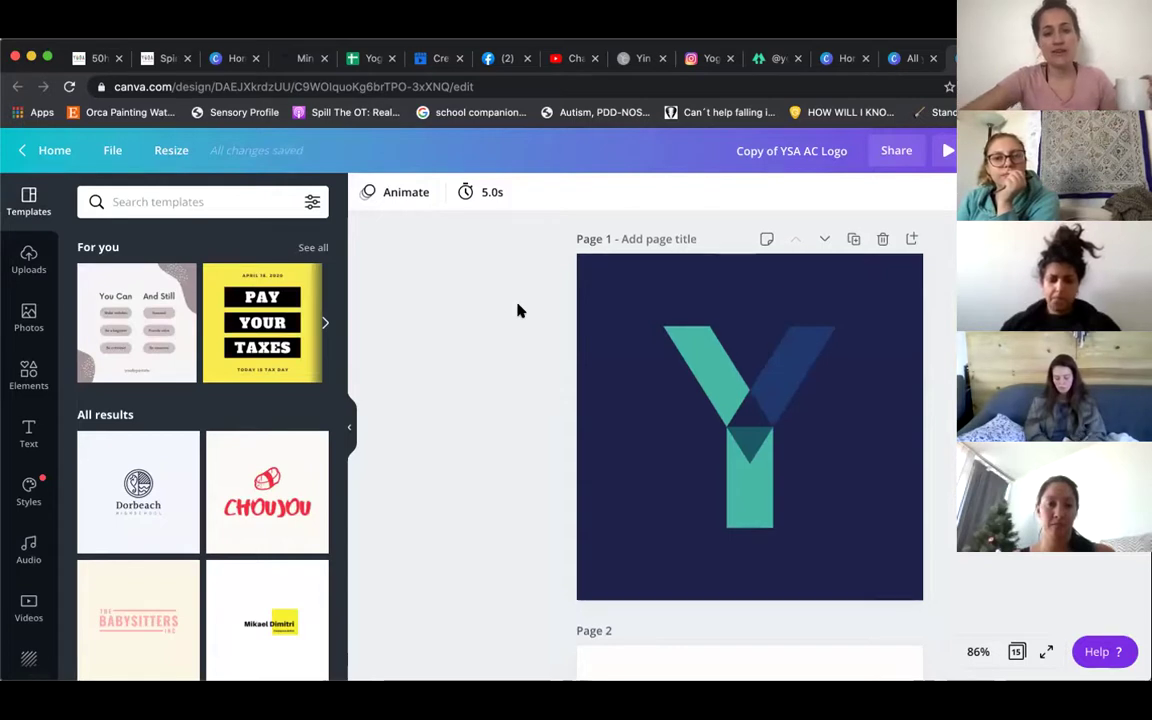
- Look through the design's course, yoga and testimonial pages down to page 15
scroll(518, 311, "down", 6)
scroll(518, 311, "down", 5)
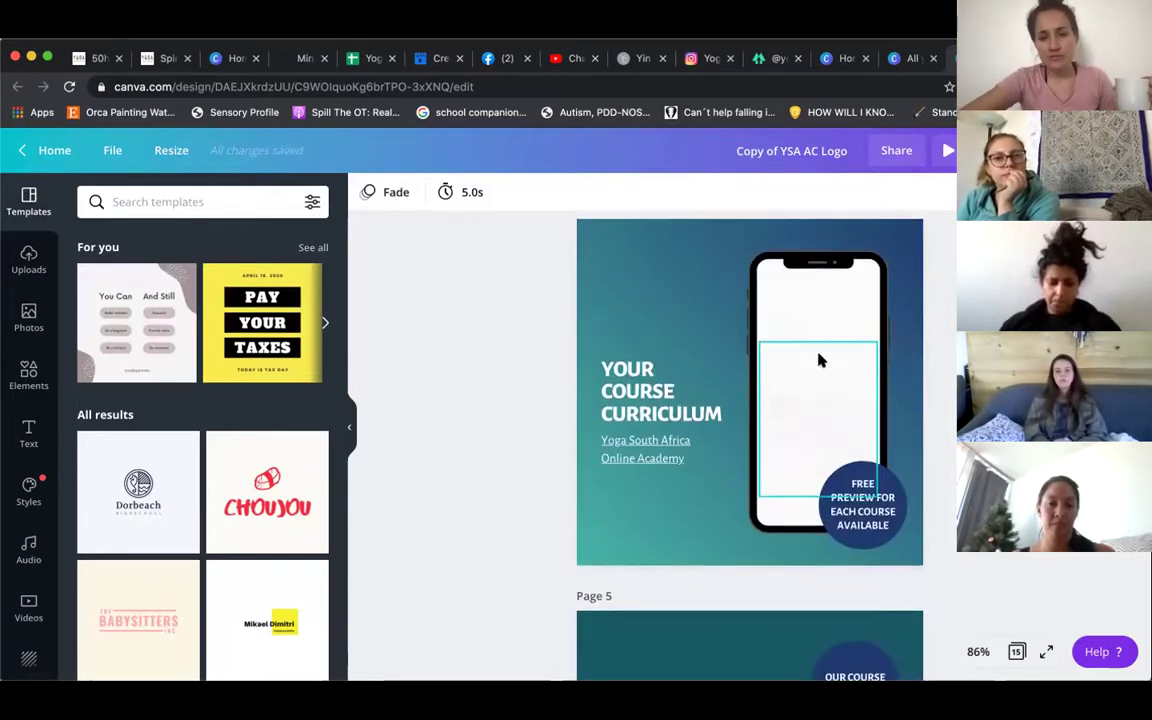
left_click(818, 305)
left_click_drag(810, 368, 815, 522)
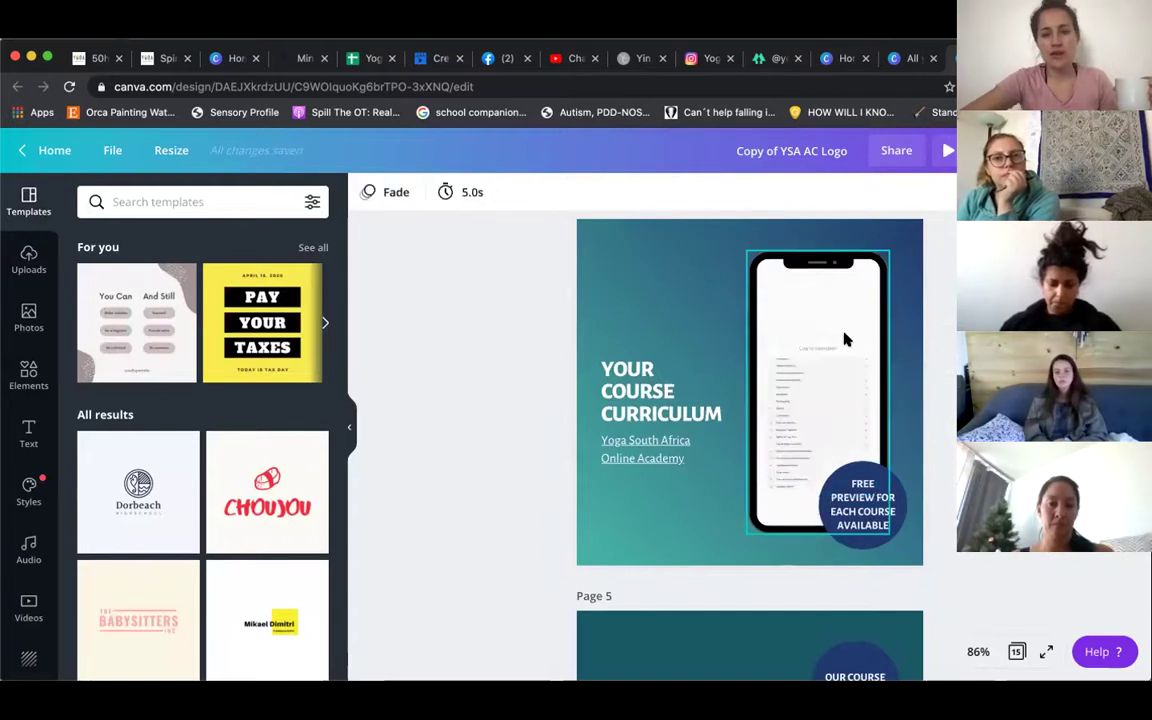
scroll(845, 340, "down", 6)
scroll(845, 340, "up", 2)
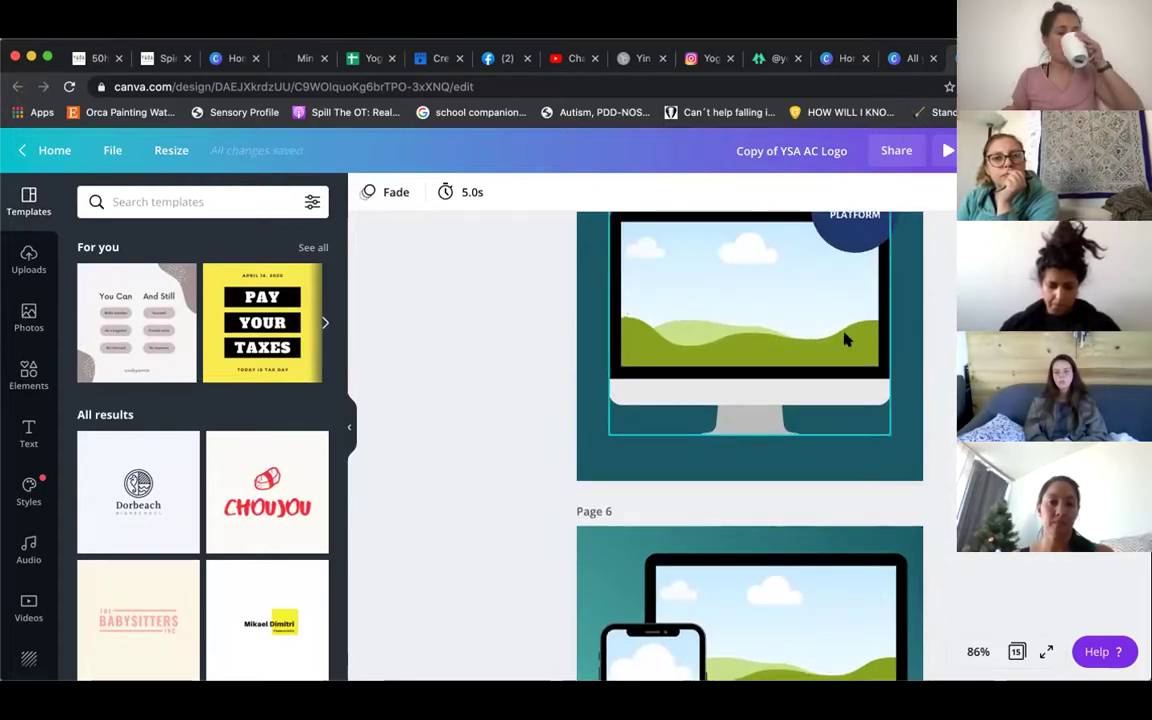
scroll(845, 340, "down", 4)
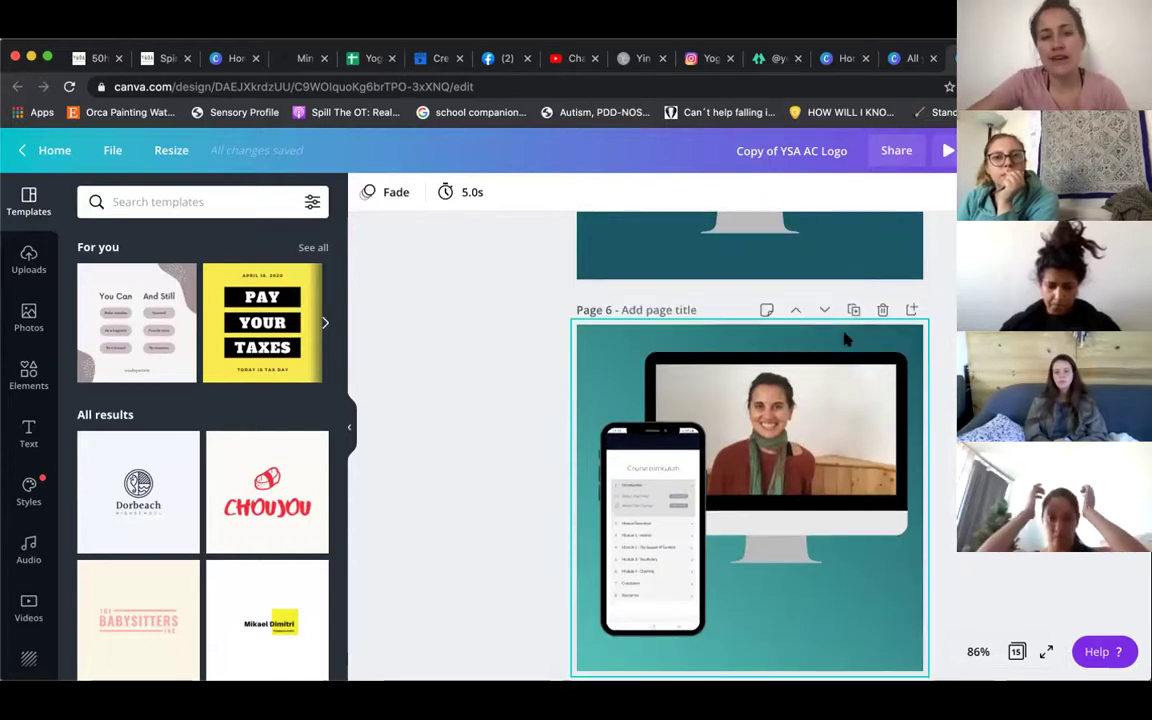
scroll(735, 525, "down", 3)
scroll(735, 525, "down", 12)
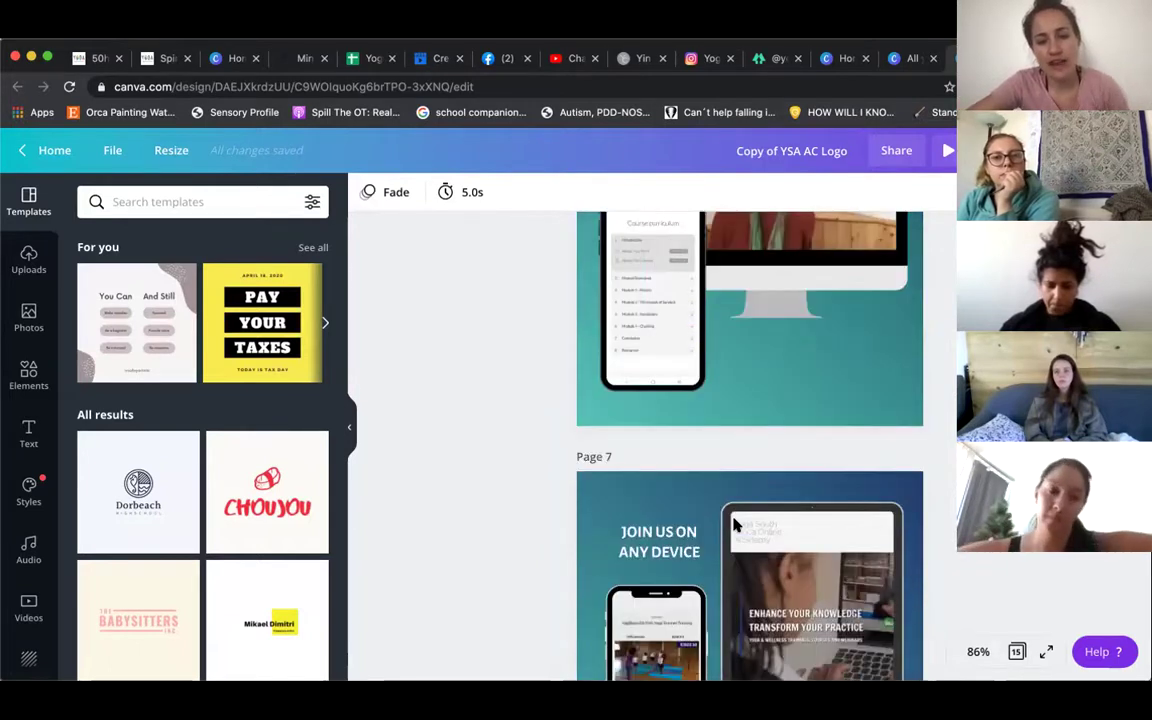
scroll(837, 353, "down", 5)
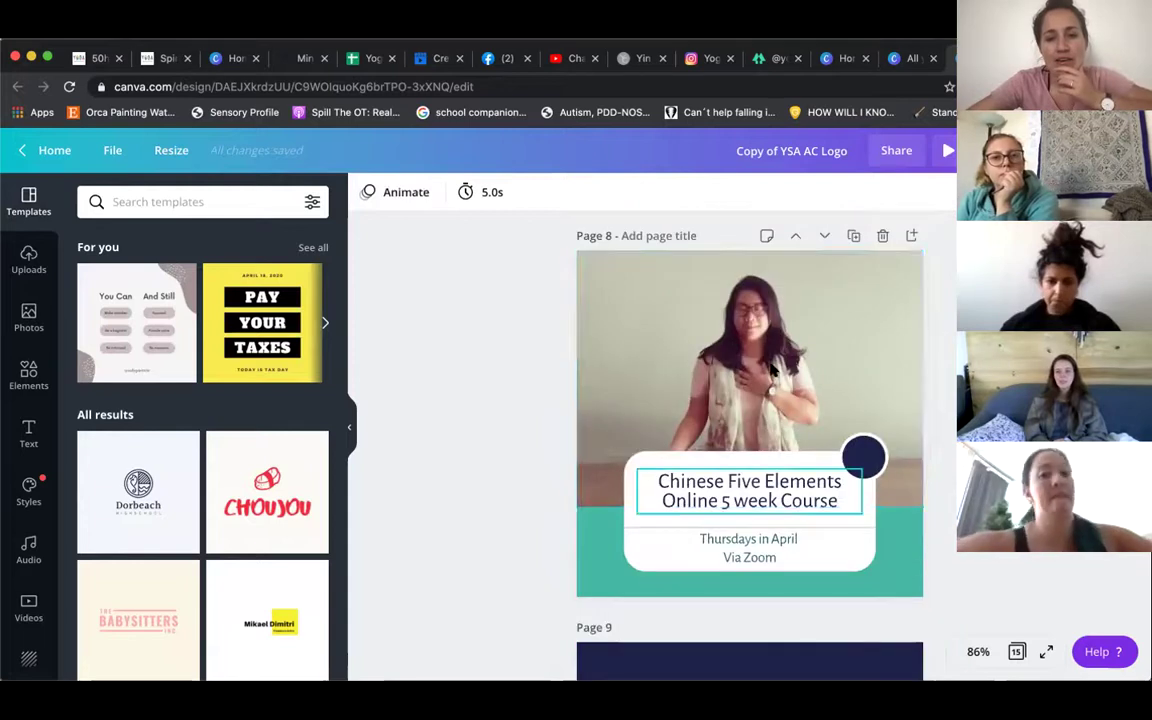
scroll(760, 465, "down", 5)
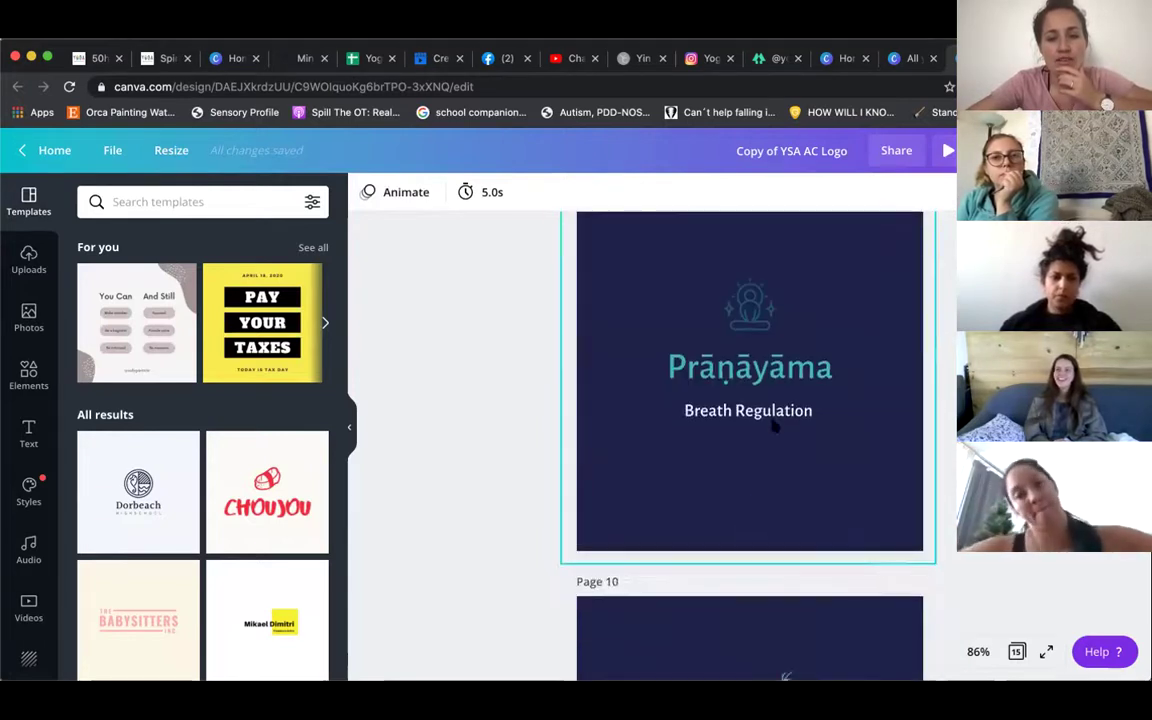
scroll(771, 424, "down", 6)
scroll(760, 370, "down", 13)
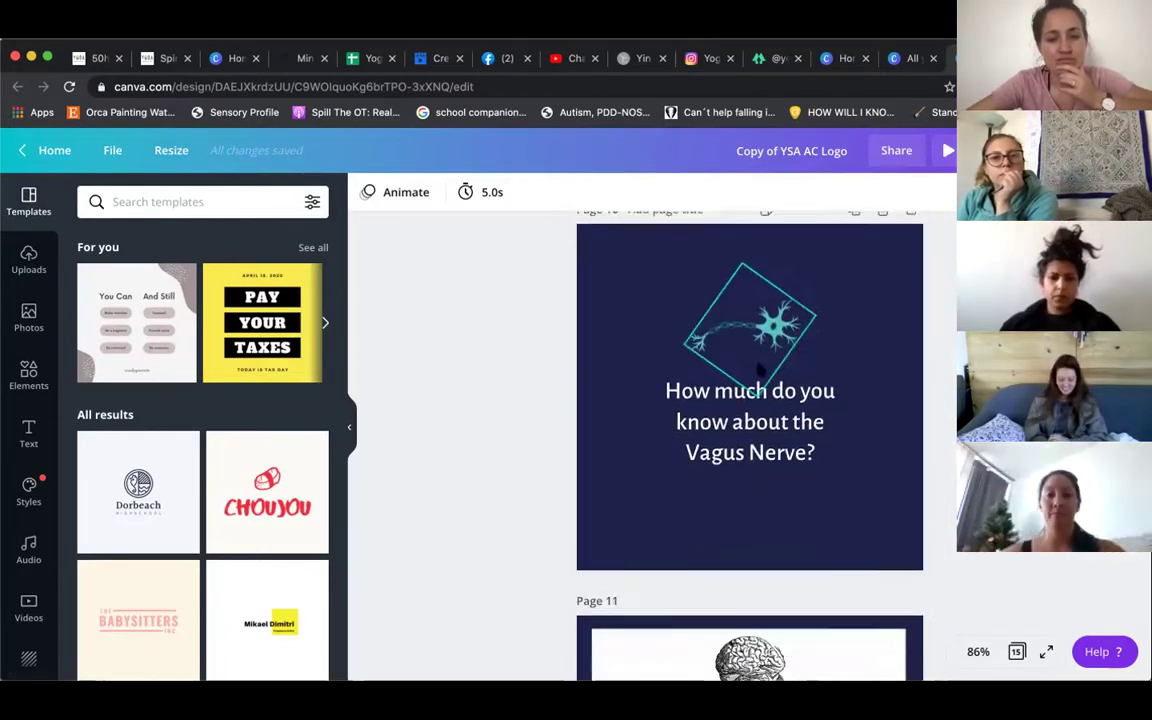
scroll(758, 370, "down", 10)
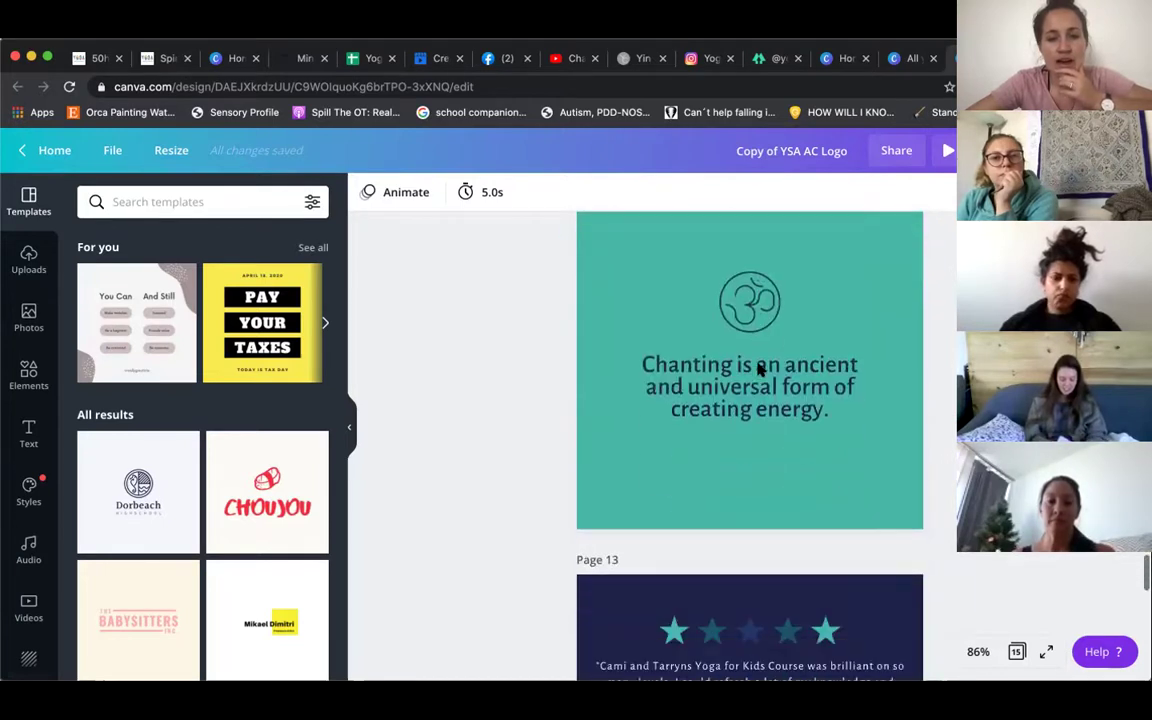
scroll(785, 430, "down", 7)
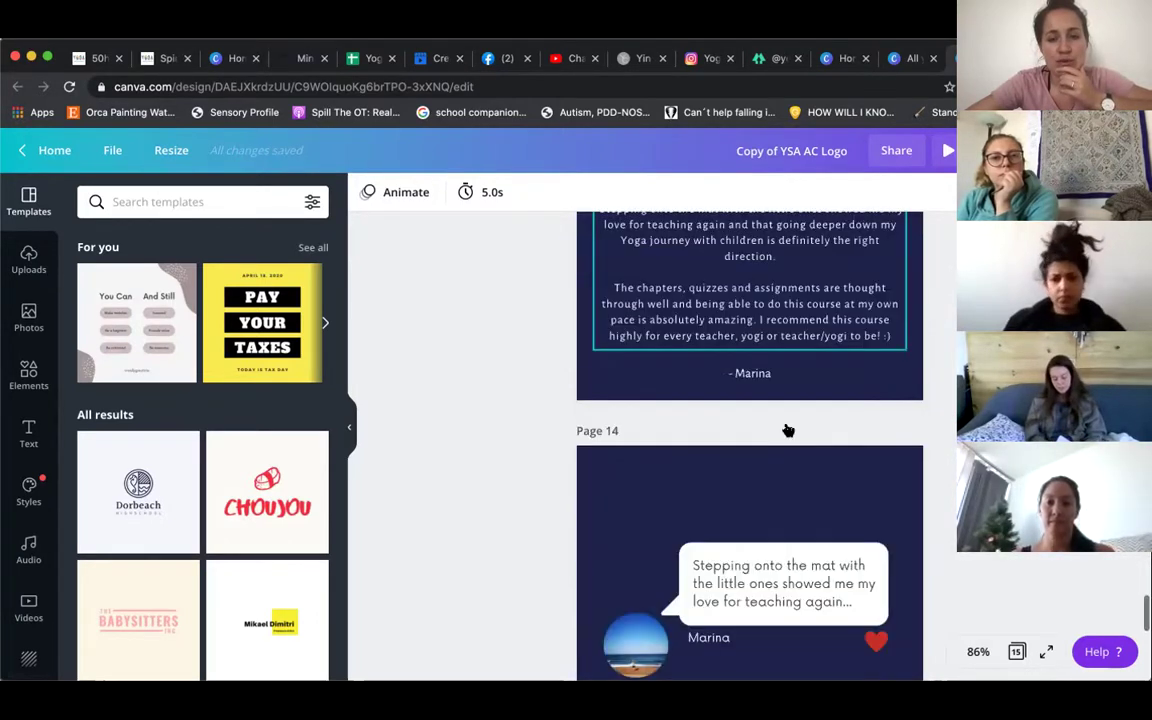
scroll(754, 432, "down", 7)
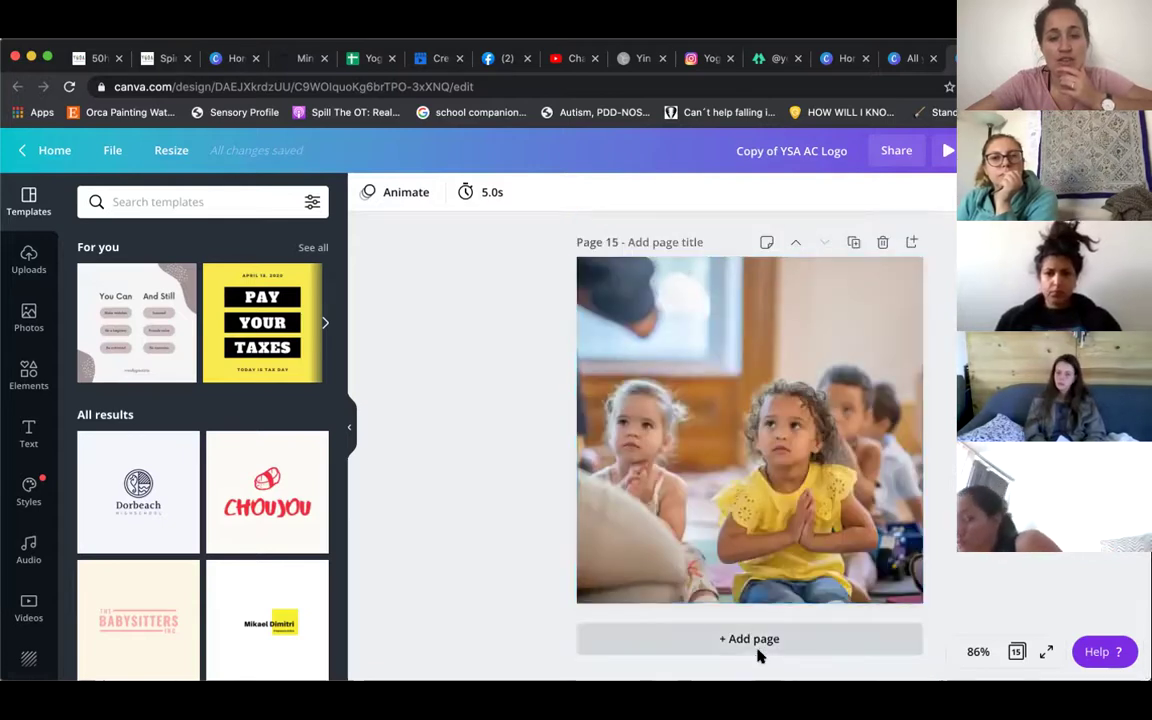
- Add pages 16 and 17 and fill them with photos found for "hike": a hiker on a boardwalk and boots crossing a stream
left_click(752, 640)
left_click(29, 318)
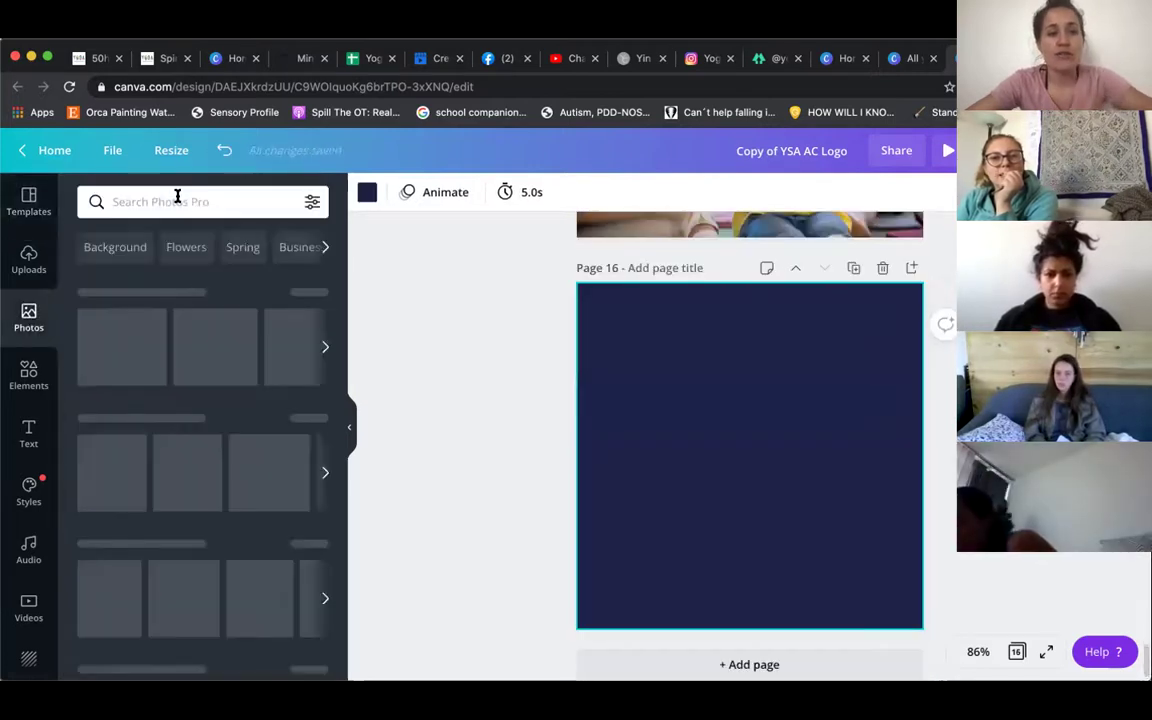
left_click(177, 196)
type("hike")
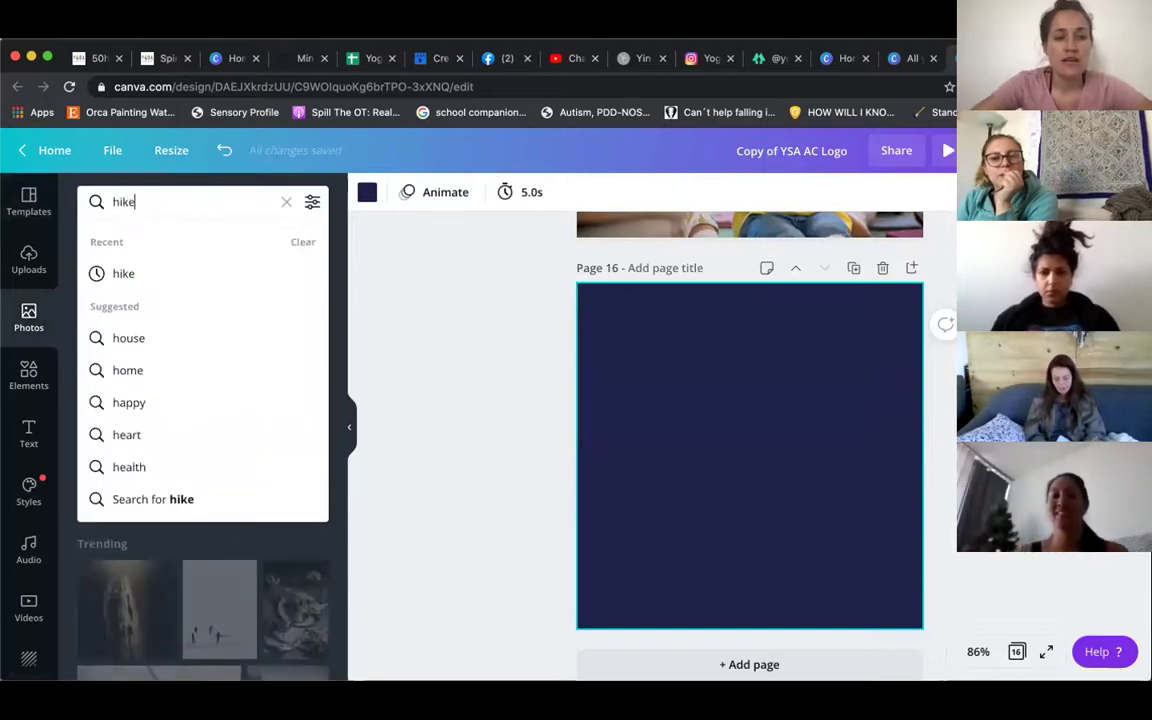
key("Return")
left_click_drag(226, 363, 599, 398)
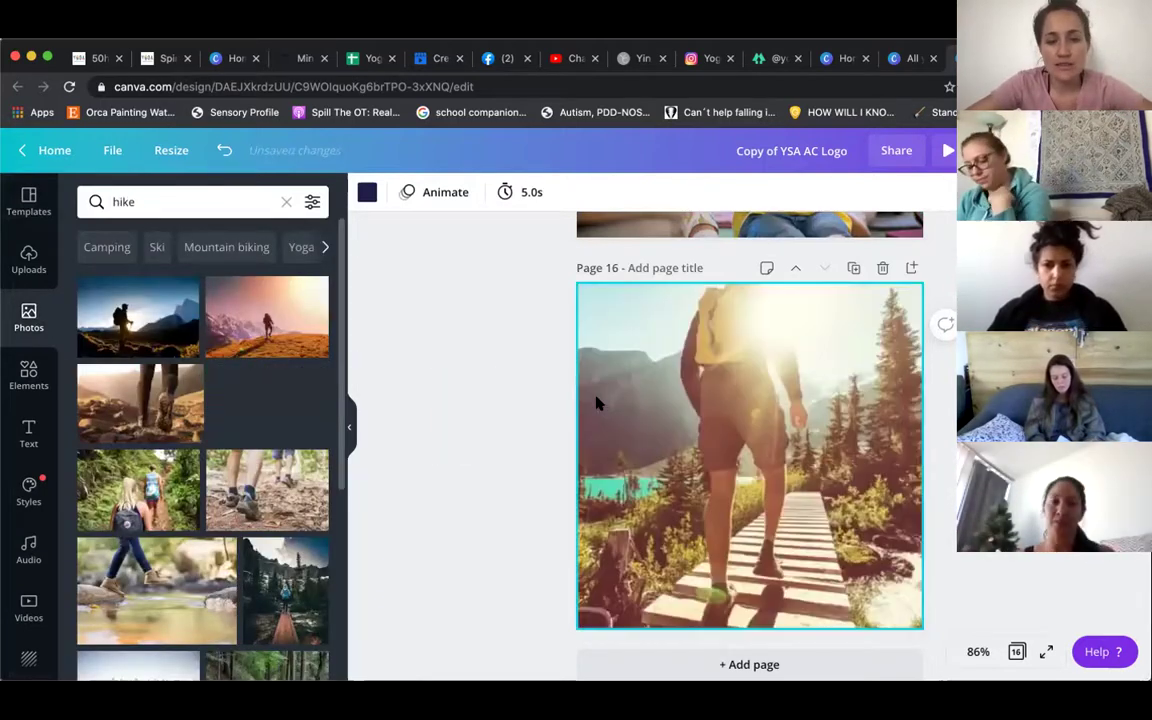
left_click(638, 663)
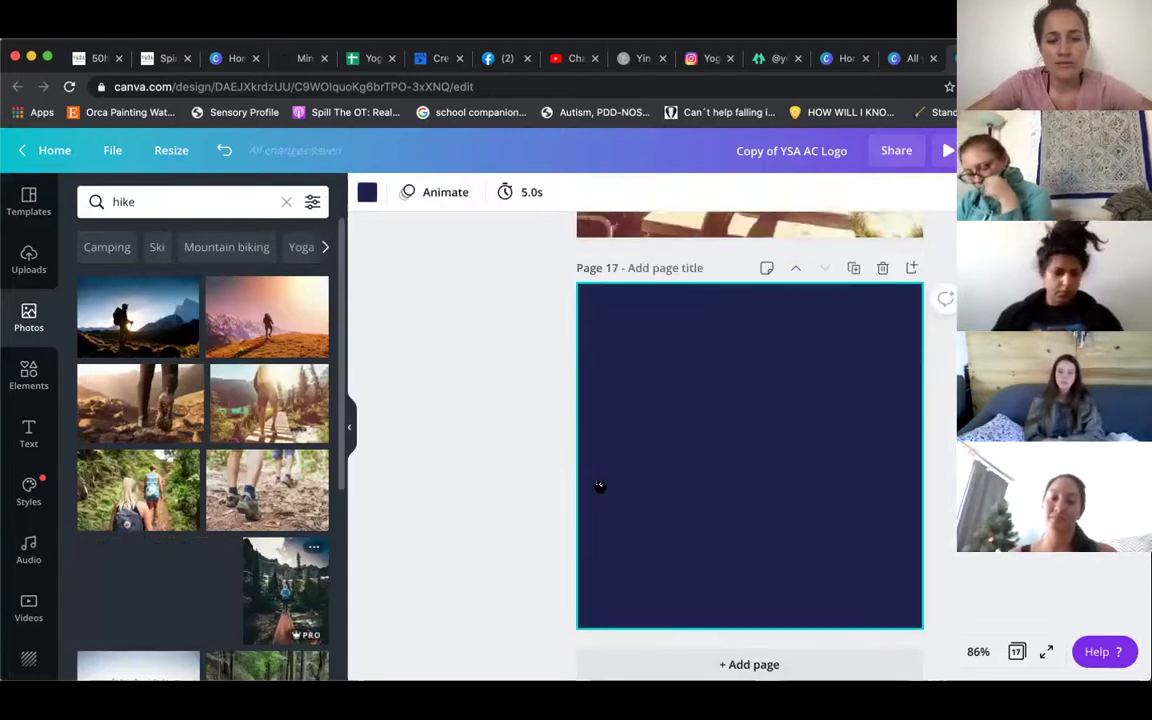
left_click_drag(599, 487, 599, 487)
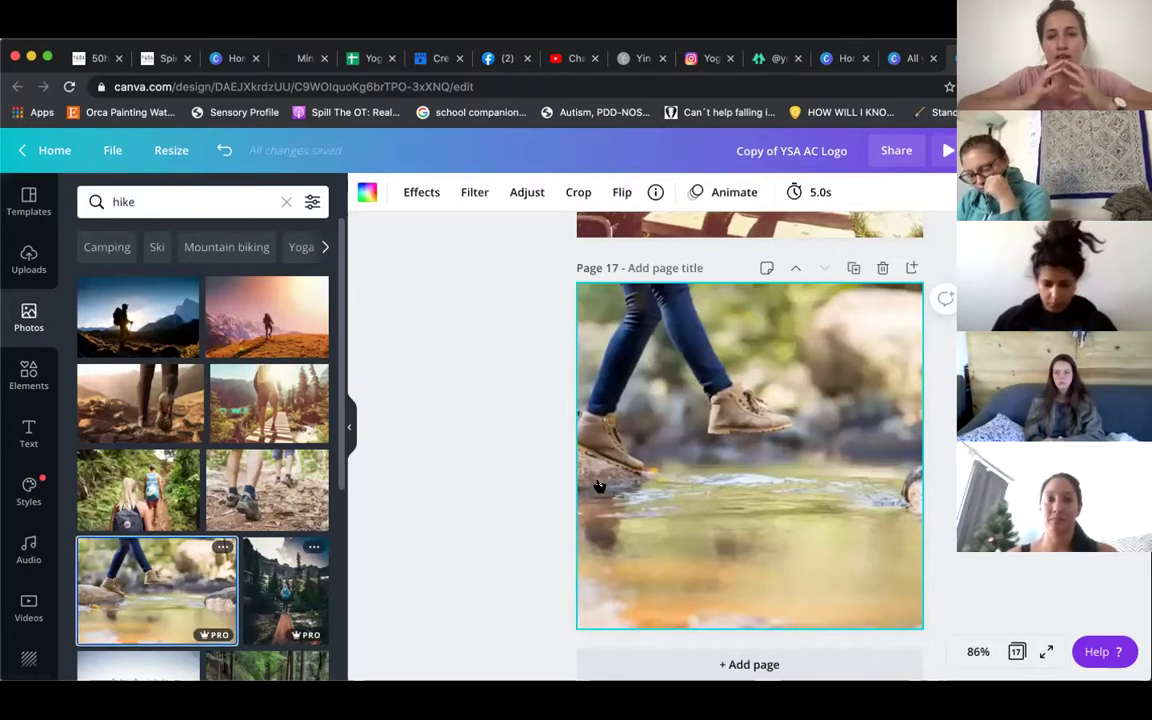
- Review the design's earlier pages from page 17 back to about page 4 and return to the home page
scroll(598, 487, "up", 10)
scroll(727, 406, "up", 5)
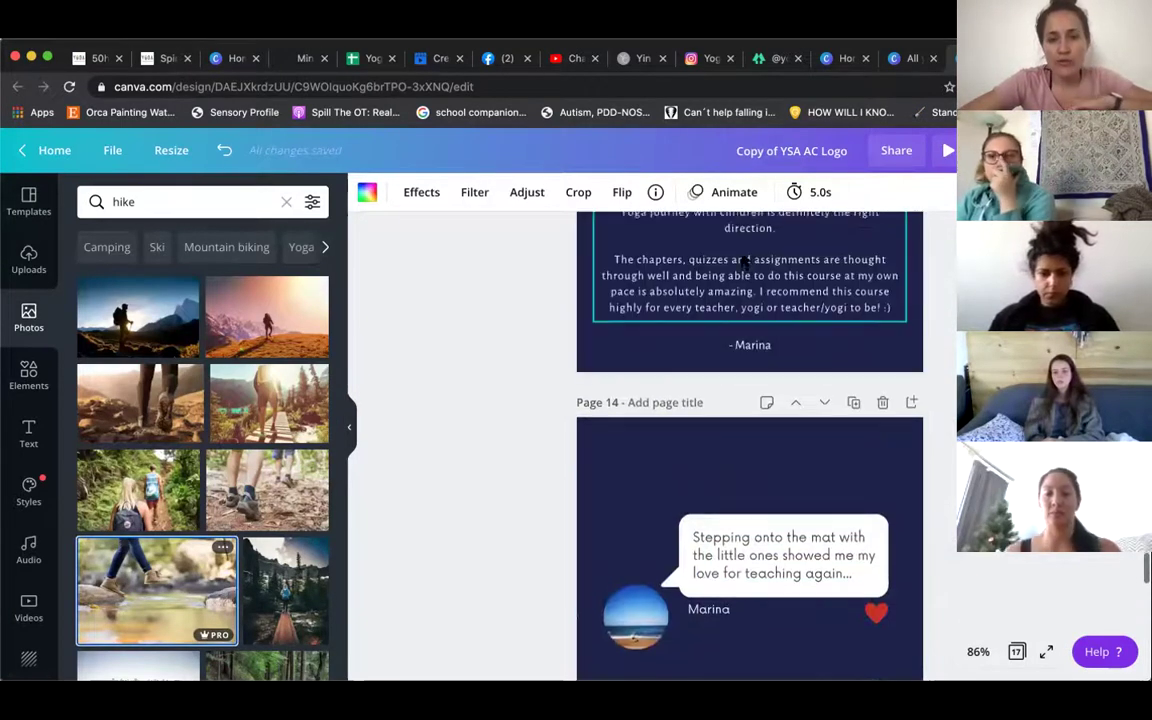
scroll(743, 261, "up", 10)
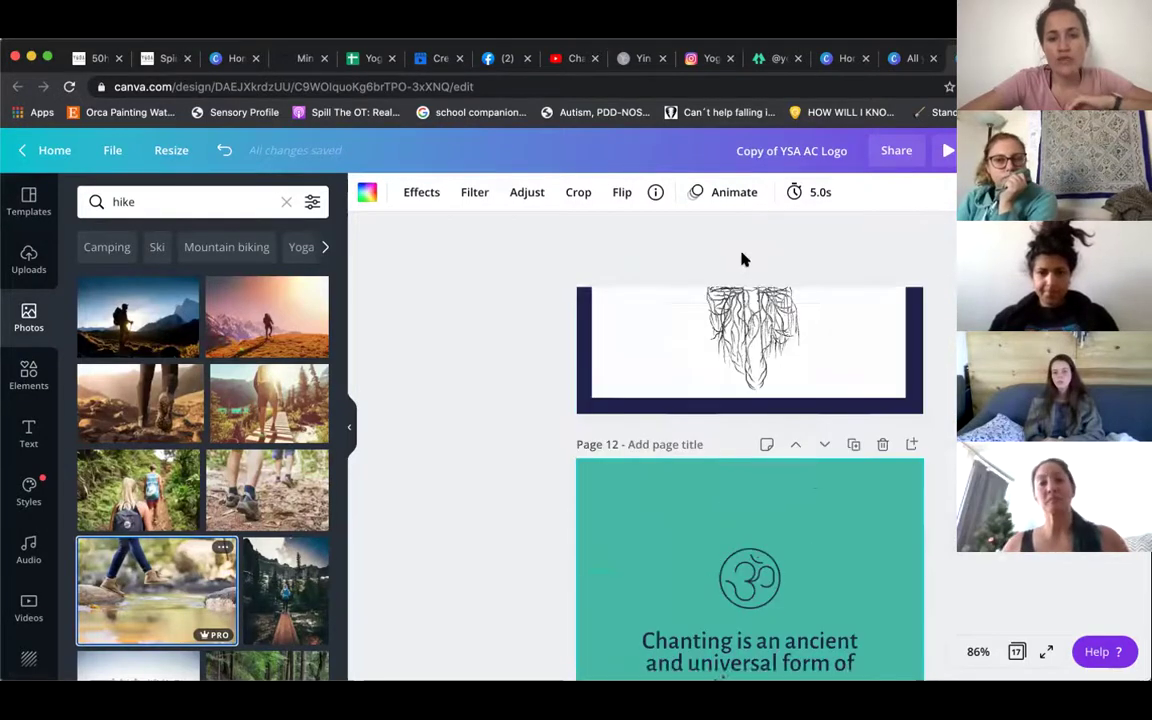
scroll(743, 261, "up", 6)
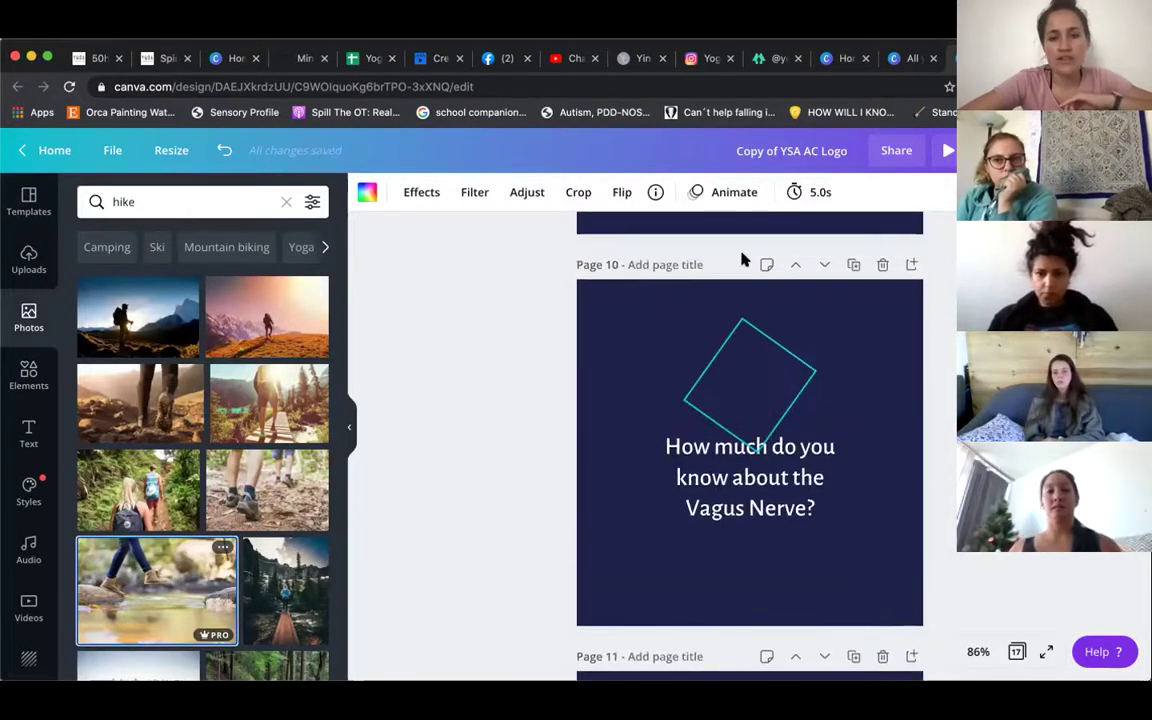
scroll(742, 260, "up", 8)
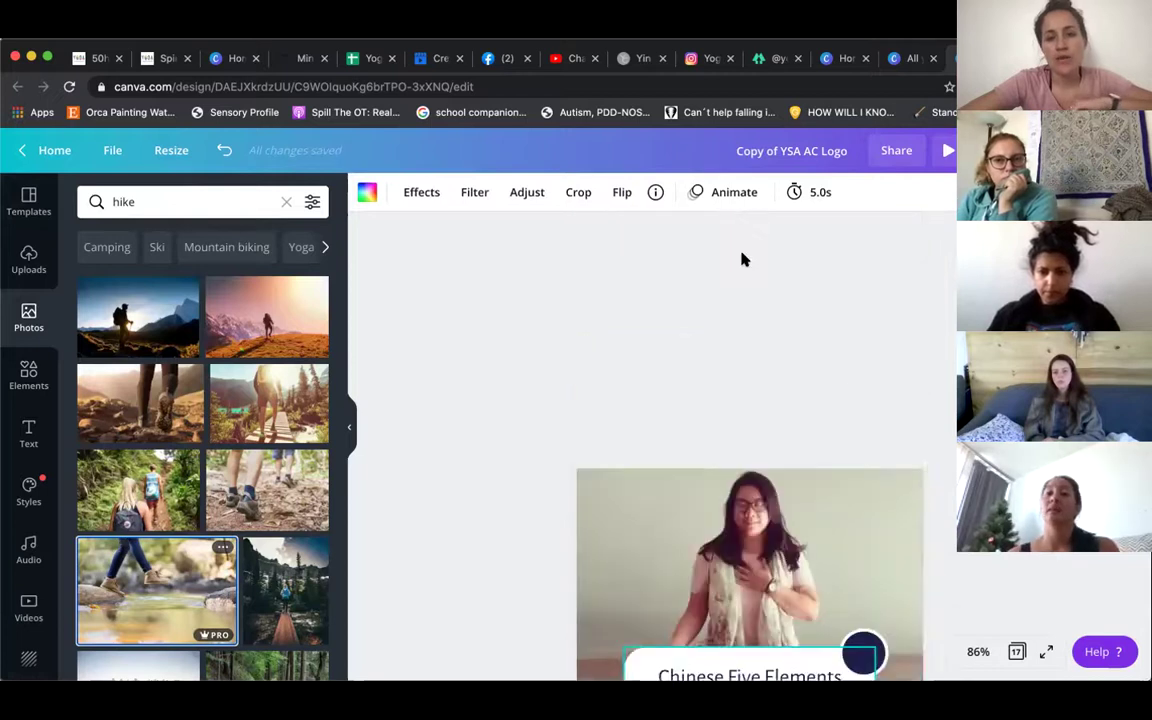
scroll(742, 260, "up", 6)
scroll(545, 320, "up", 8)
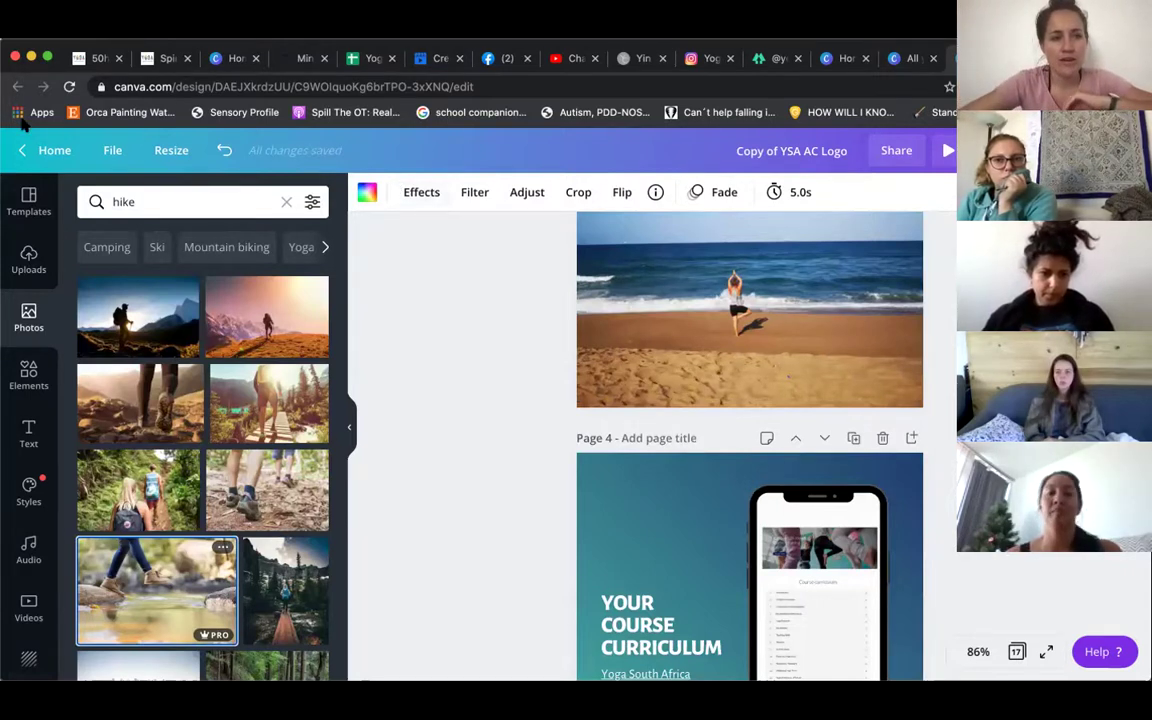
left_click(25, 151)
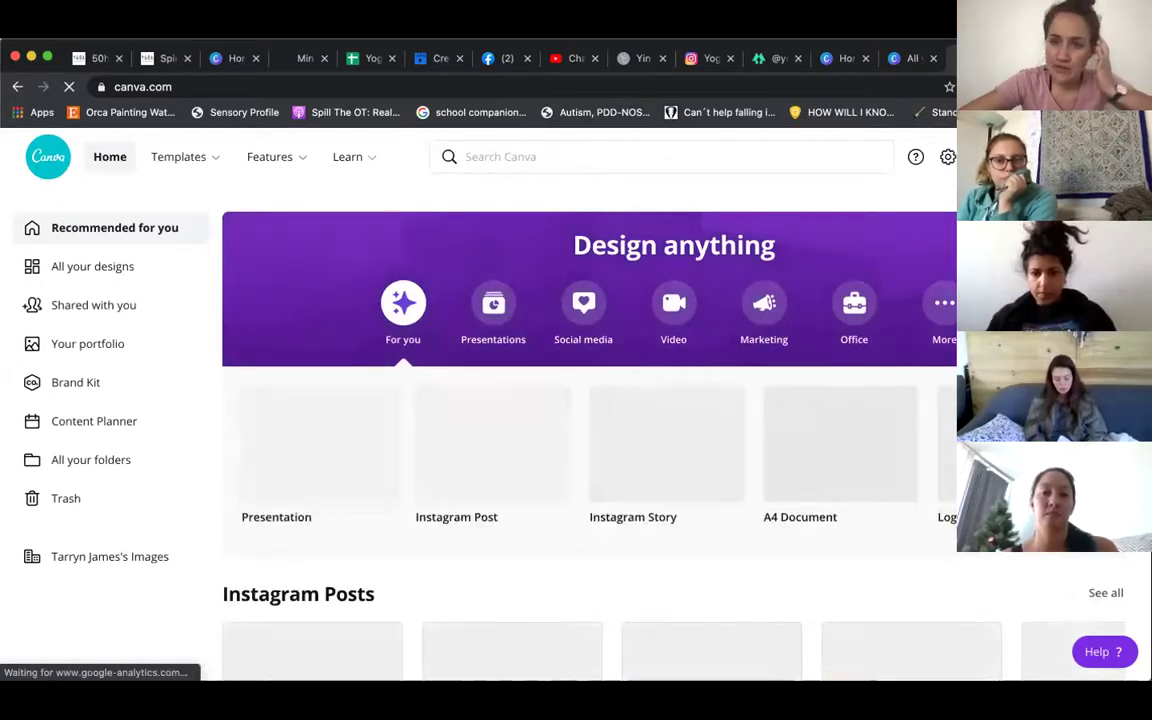
- Switch to Facebook Creator Studio, show the Instagram content and start a new Instagram Feed post
key("ctrl+Tab")
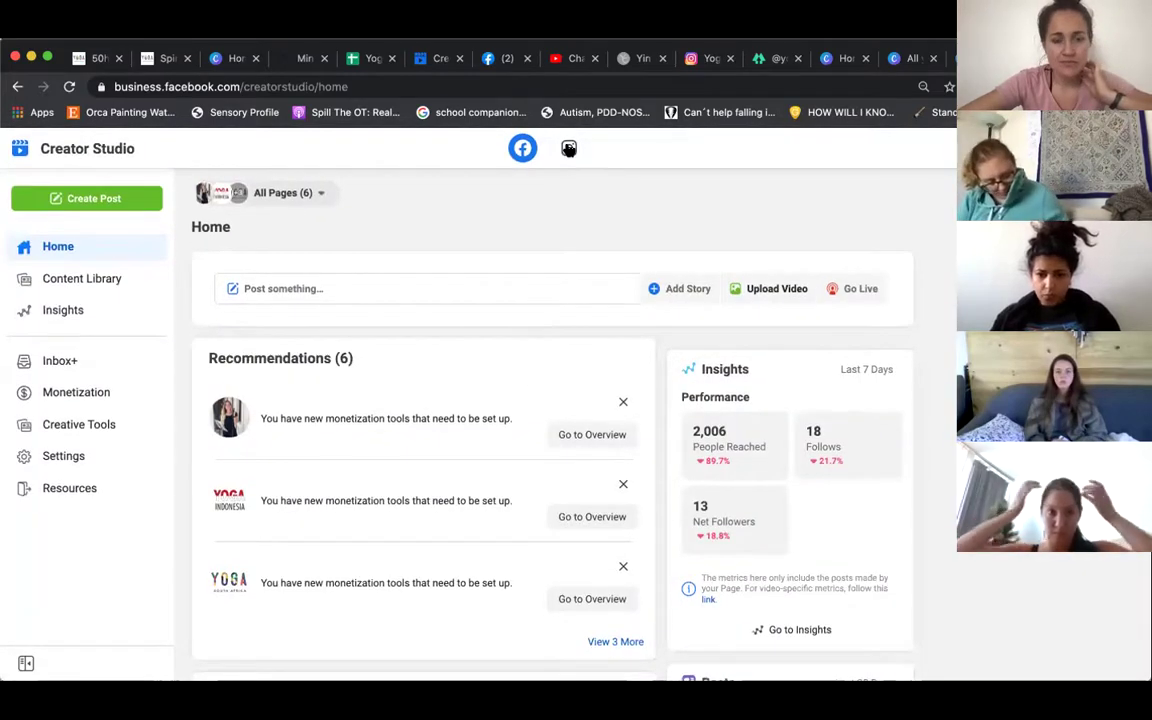
left_click(568, 148)
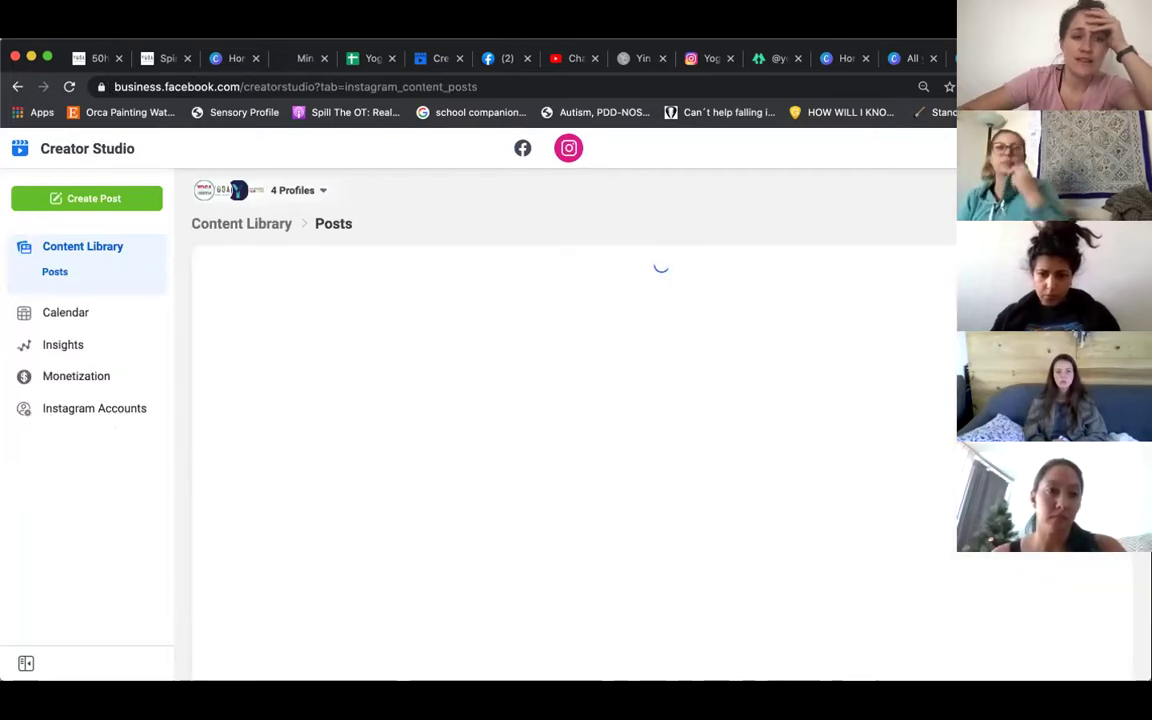
left_click(118, 200)
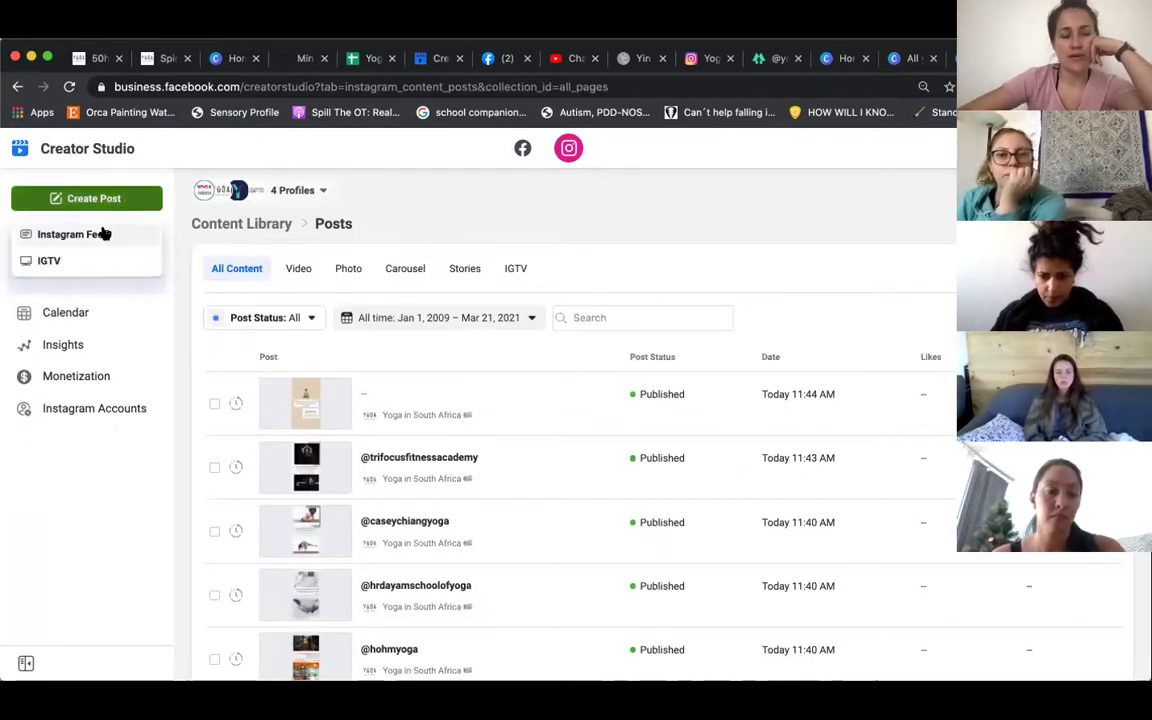
left_click(104, 234)
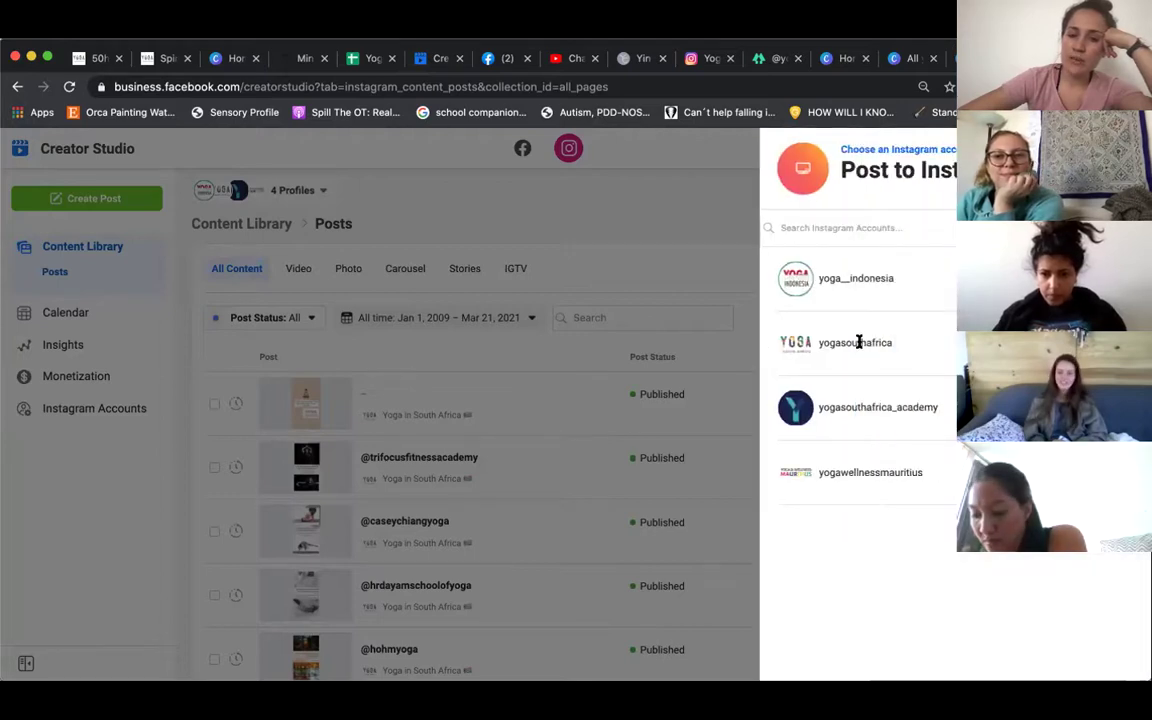
- Choose the yogasouthafrica account for the Instagram Feed post and enter the sample caption "hbcLSJDHBCJHSDB CK;SDBCV;Sbcisdbcj;"
type("c")
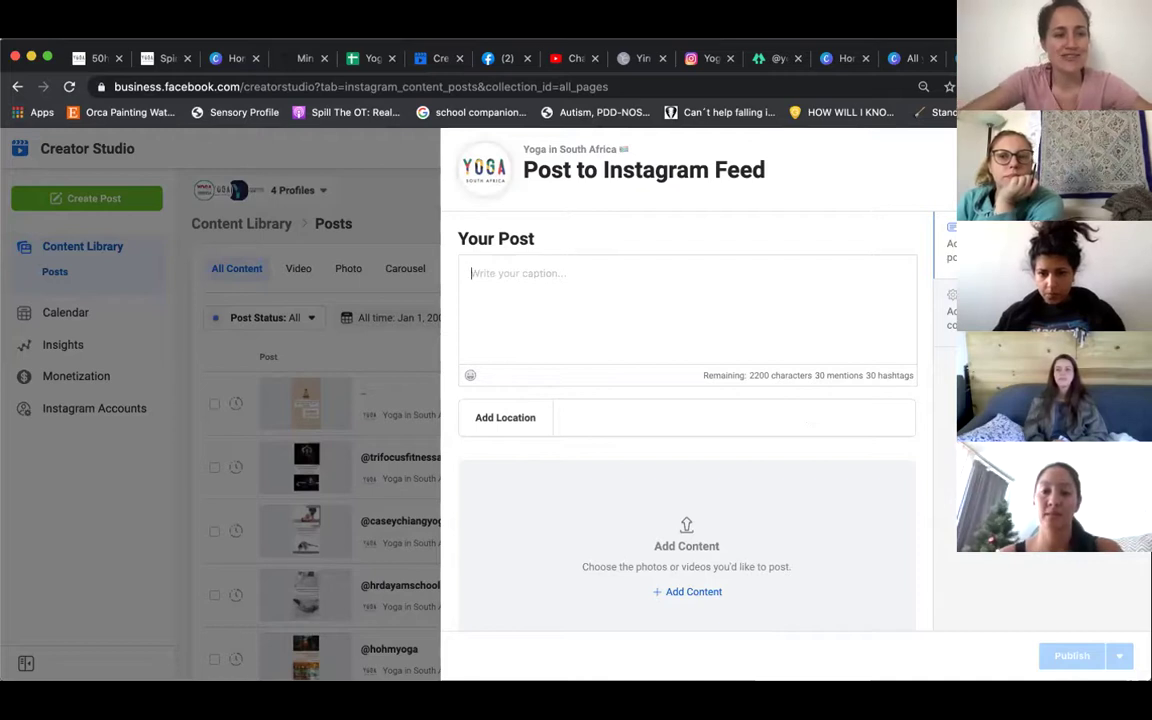
type("hbc")
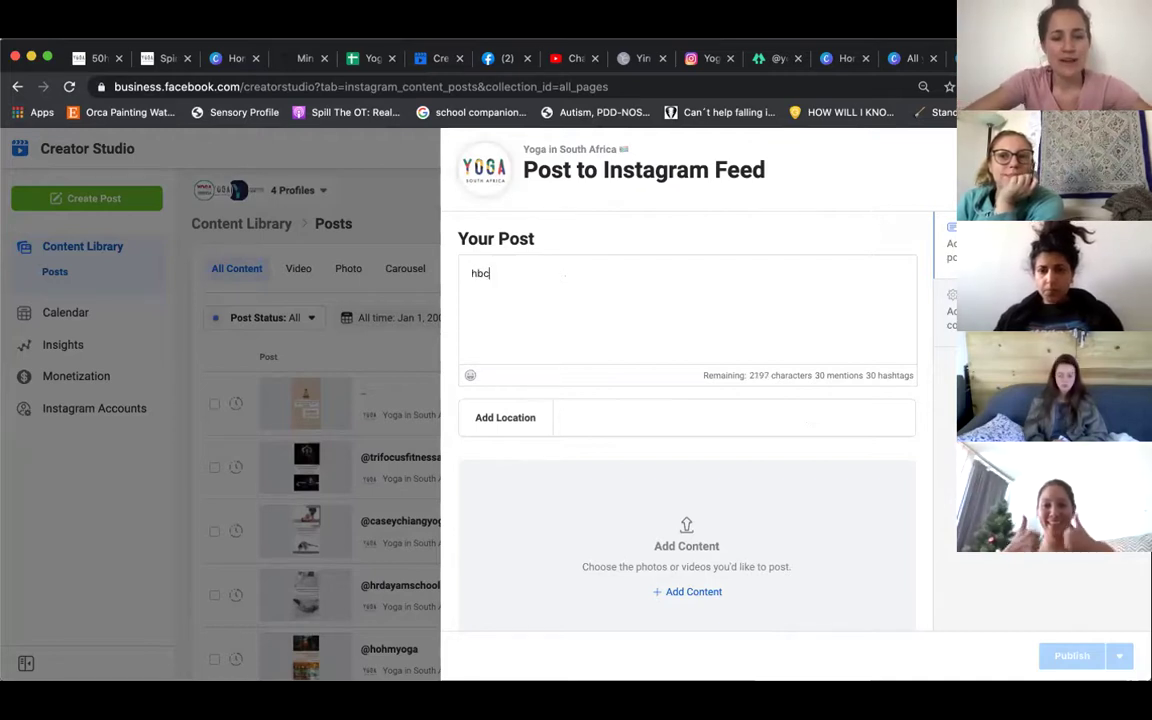
type("LSJDHBCJHSDB CK;SDBCV;Sbcisdbcj;")
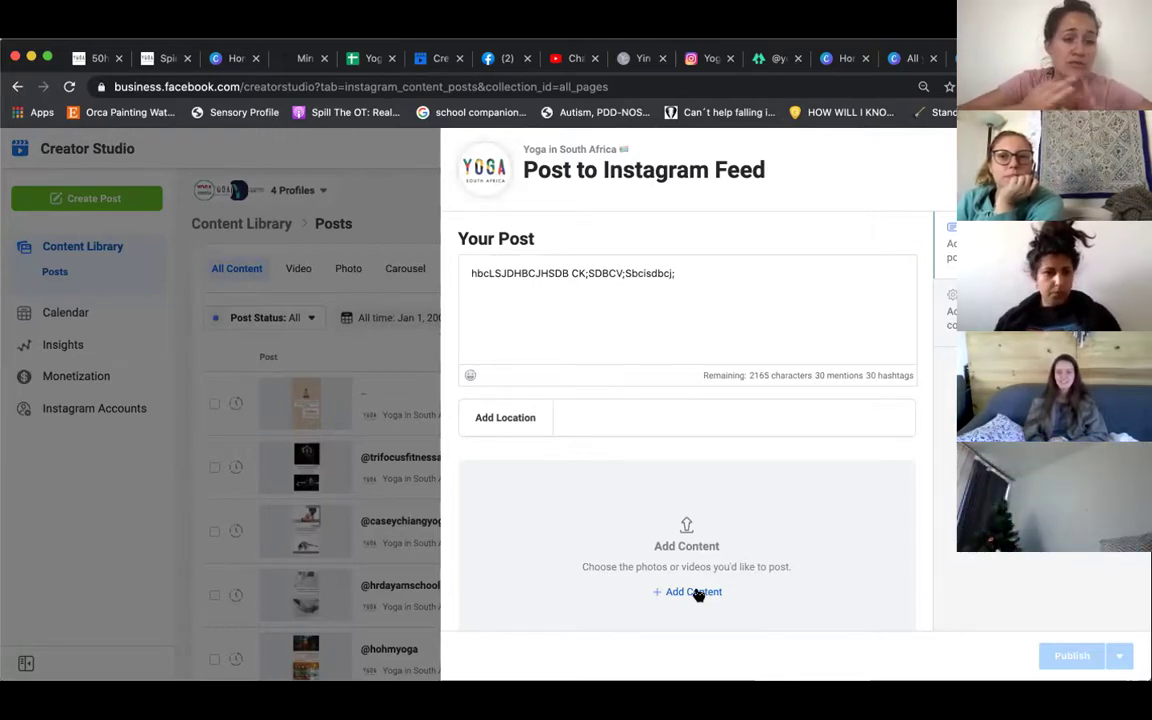
left_click(623, 420)
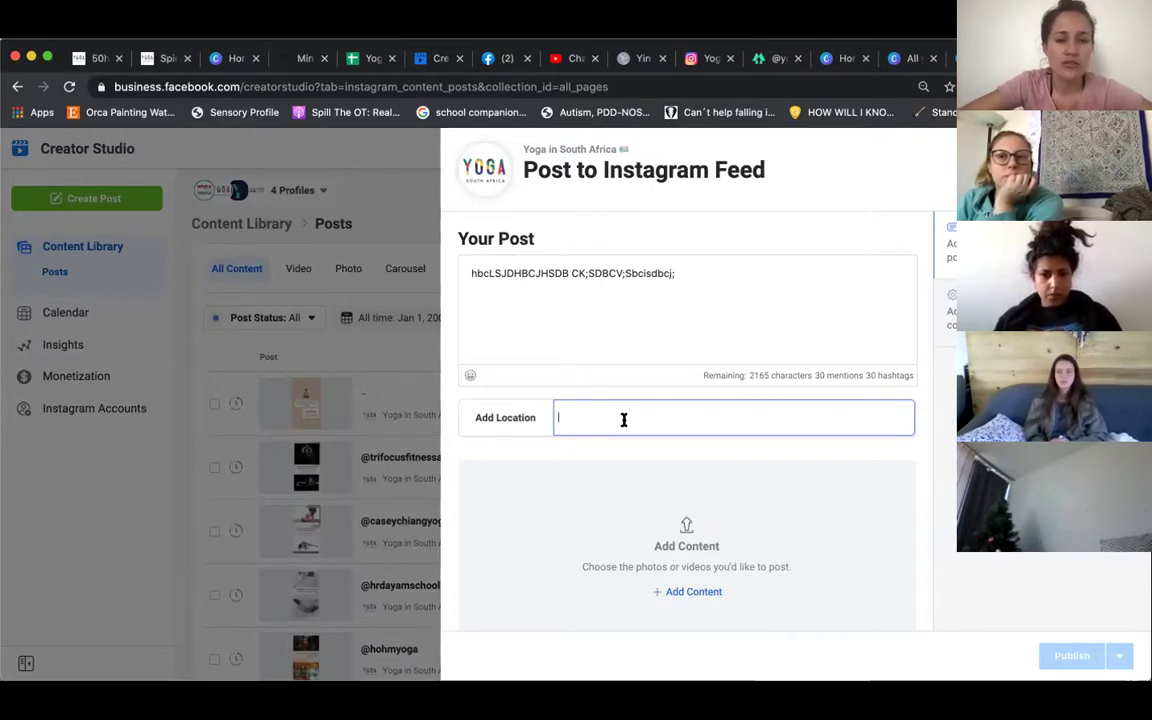
- Add the photo of a woman seated cross-legged on a wooden floor to the post by file upload
scroll(623, 422, "down", 3)
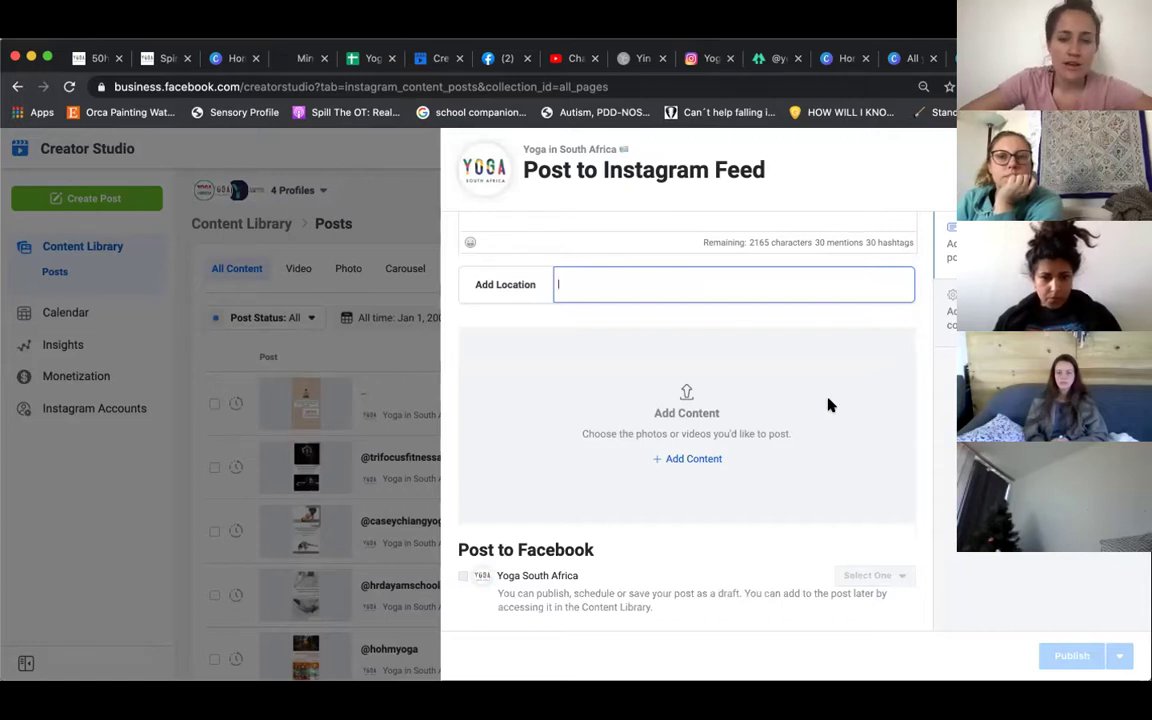
scroll(828, 404, "up", 2)
left_click(681, 532)
left_click(682, 566)
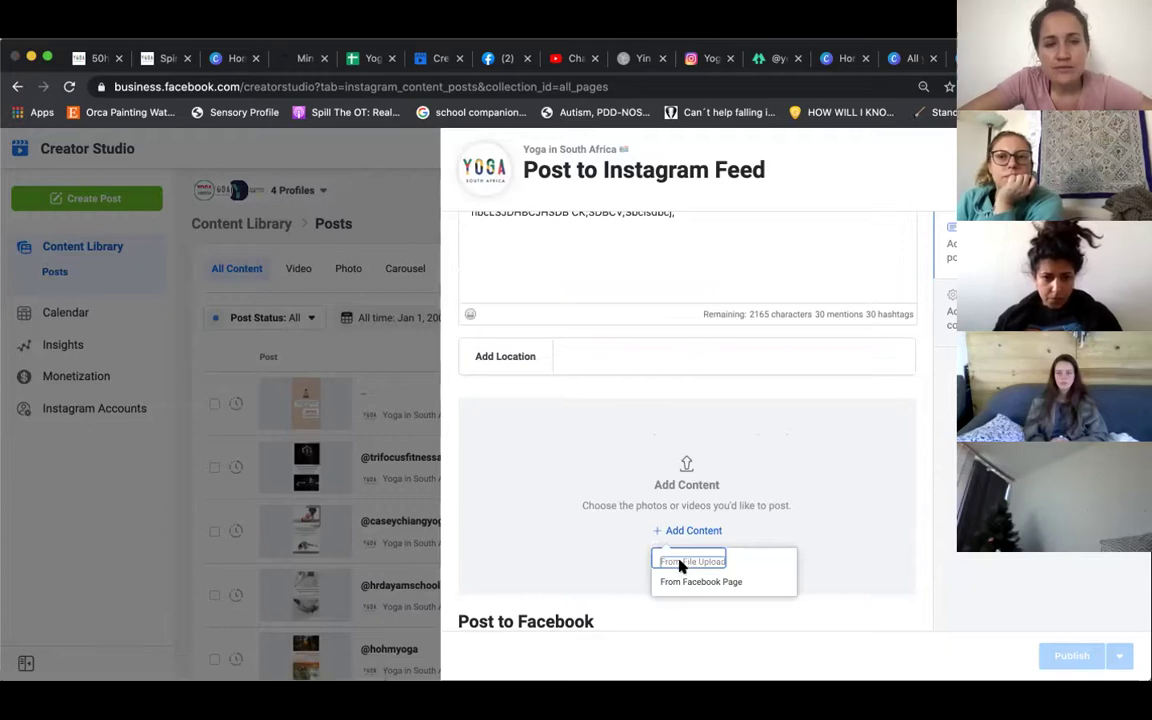
double_click(766, 386)
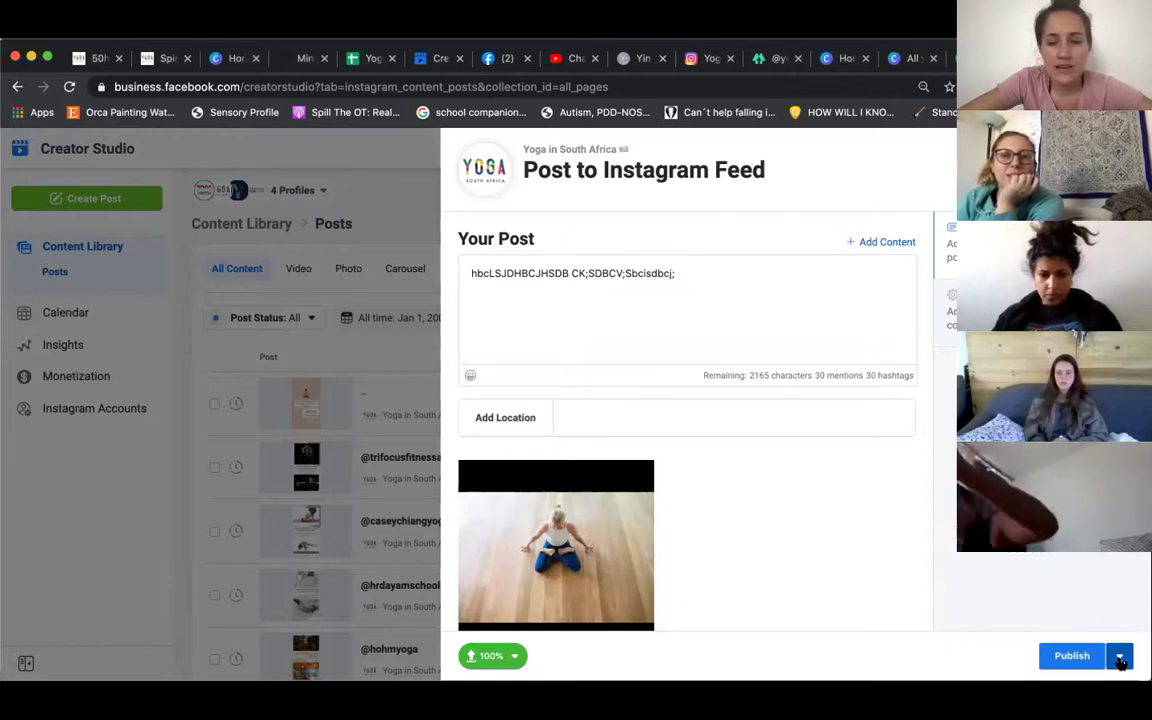
- Set the post's publishing option to Schedule, and discard the unsaved post
left_click(1120, 657)
left_click(954, 592)
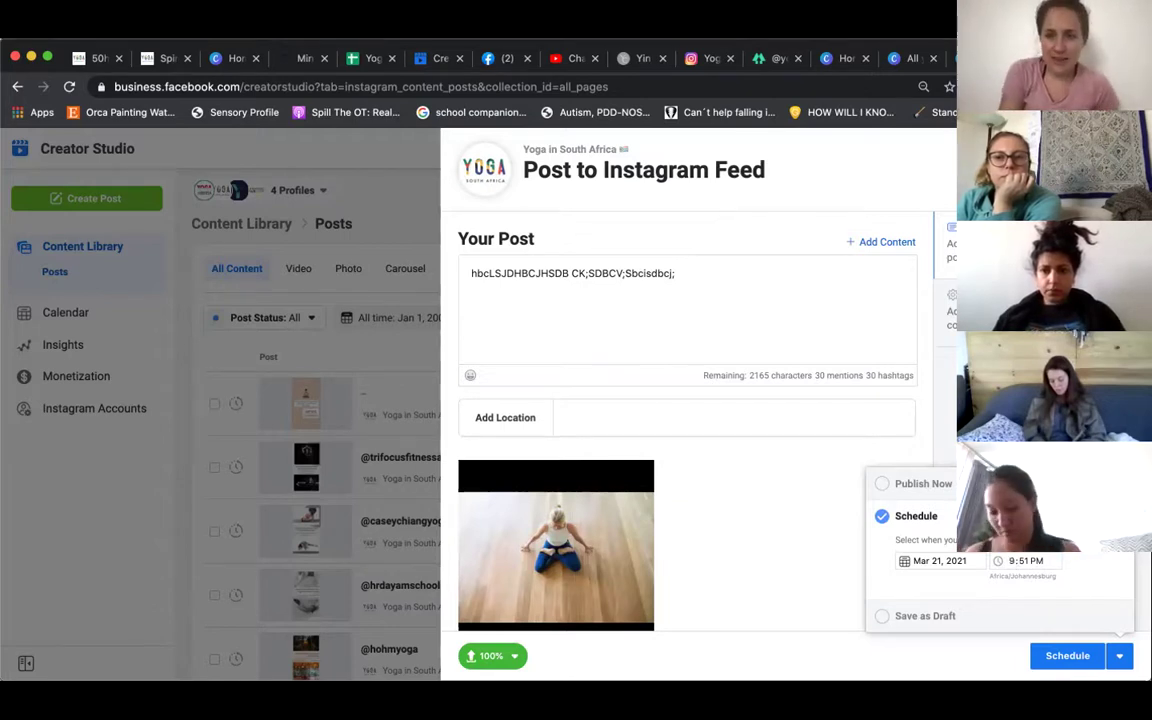
key("Escape")
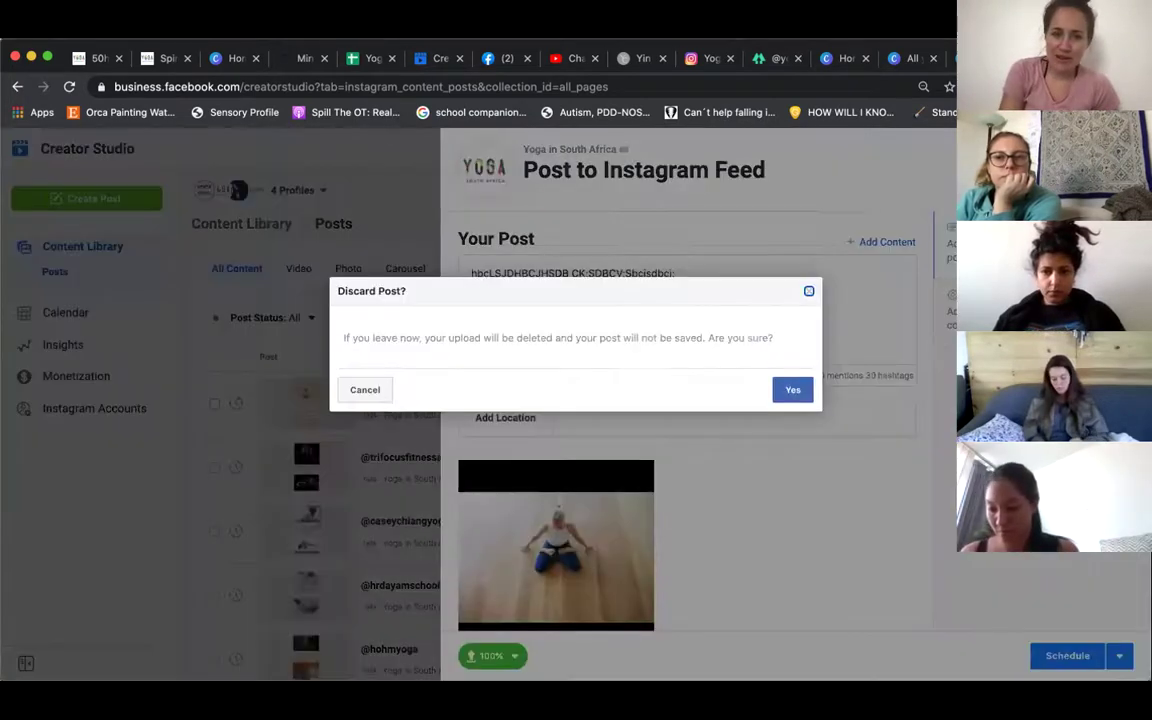
left_click(789, 391)
- Switch Creator Studio from Instagram to the Facebook pages' home overview
left_click(522, 148)
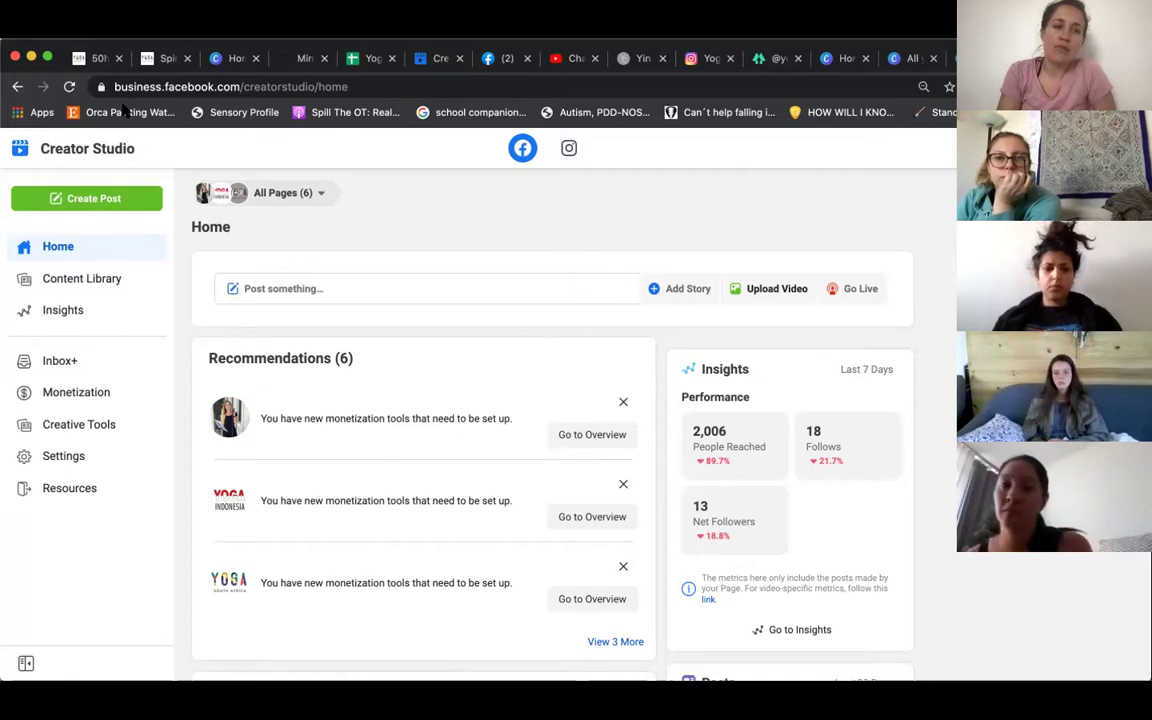
left_click(643, 92)
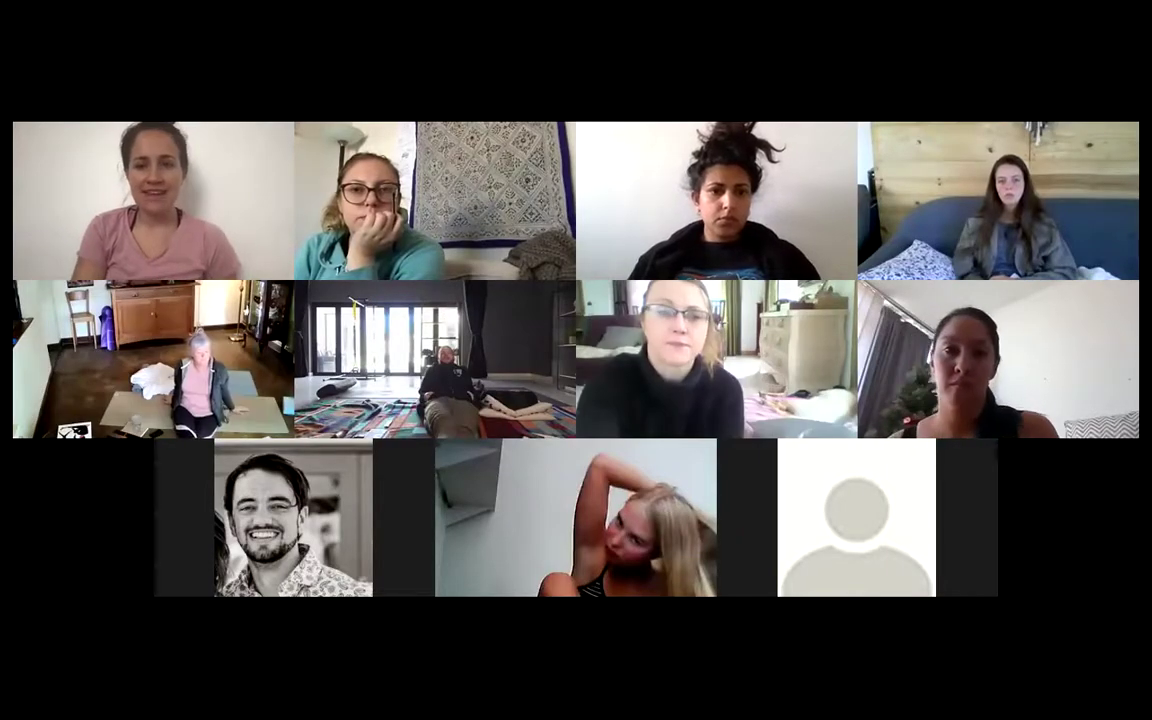